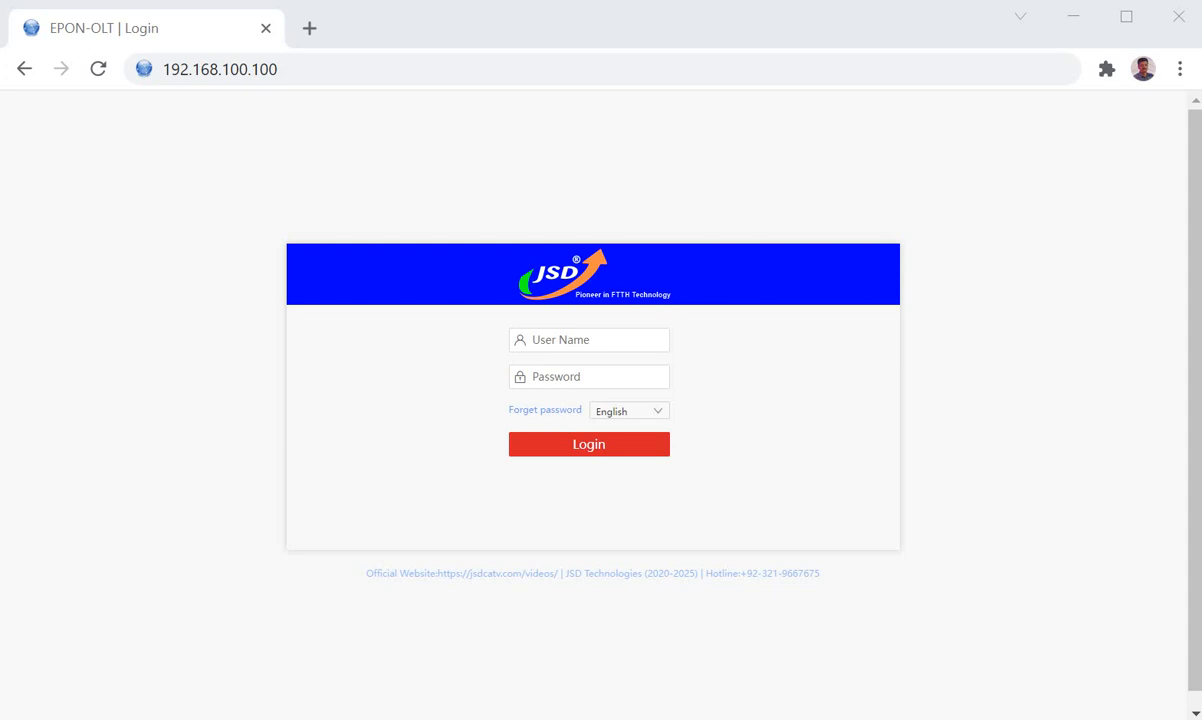
# - Open the Internet Protocol Version 4 (TCP/IPv4) properties of the Ethernet adapter in Windows Network Connections
pyautogui.click(600, 139)
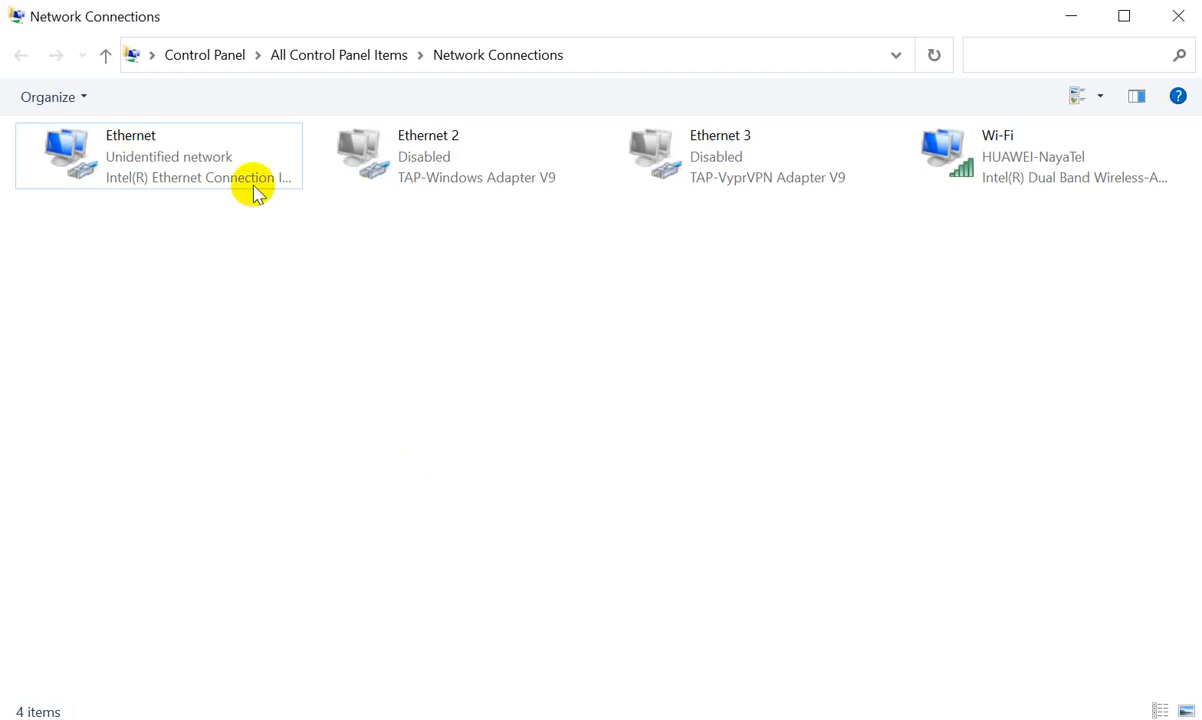
pyautogui.click(262, 180)
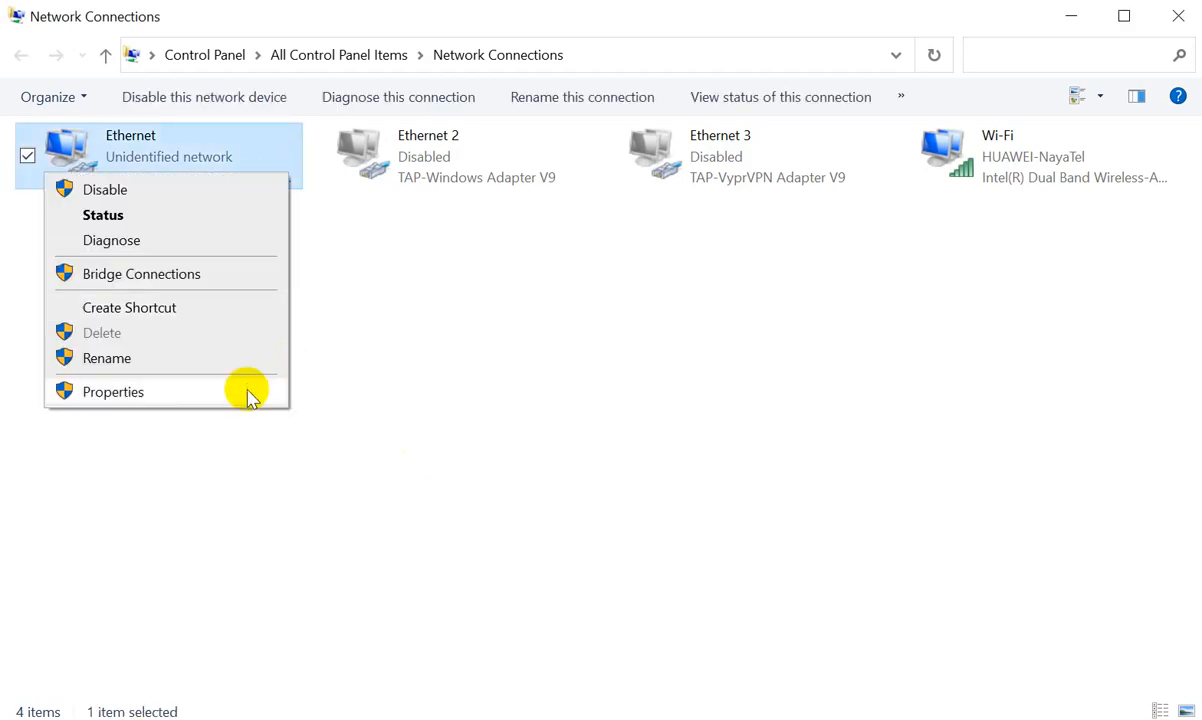
pyautogui.click(249, 394)
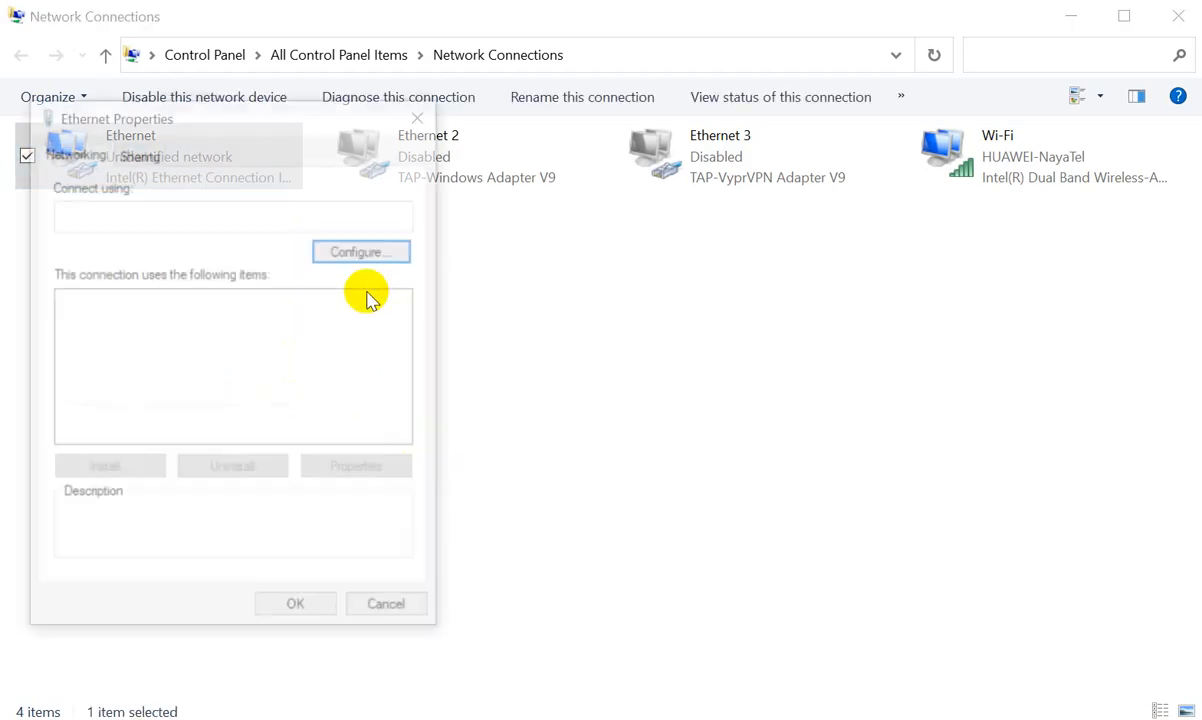
pyautogui.click(282, 363)
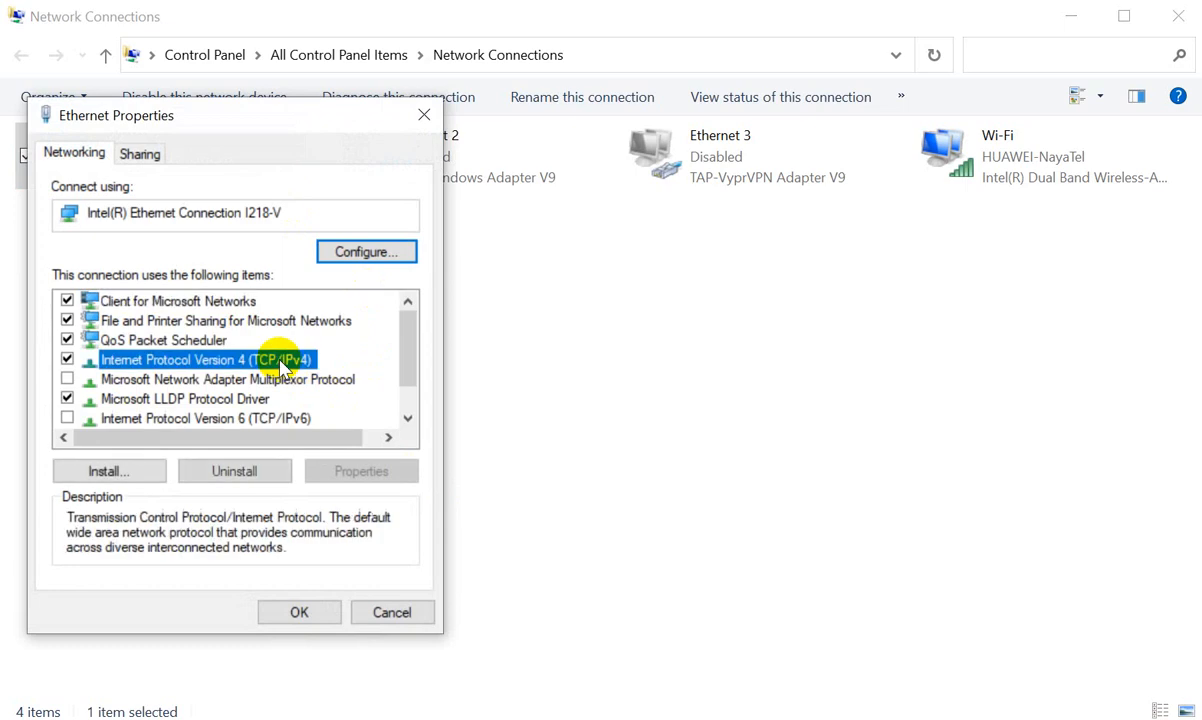
pyautogui.doubleClick(282, 363)
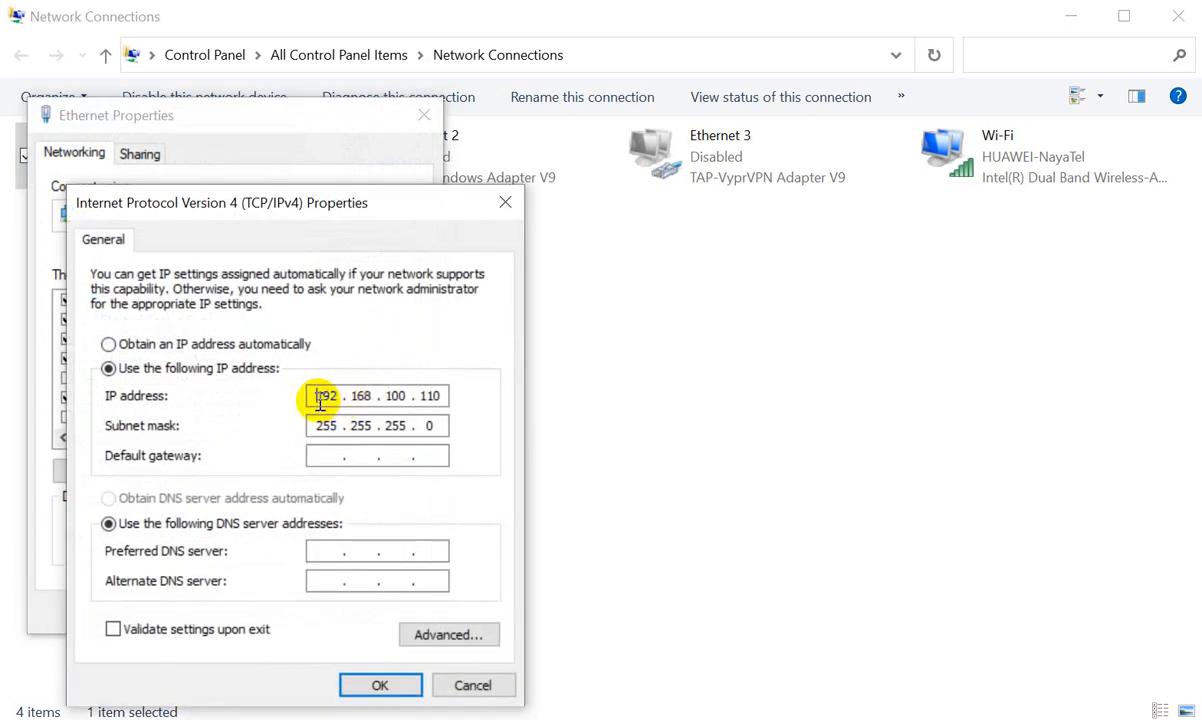
# - Review the Ethernet adapter's manual IP address, subnet mask and default gateway, and accept the settings in both dialogs
pyautogui.click(360, 399)
pyautogui.click(399, 397)
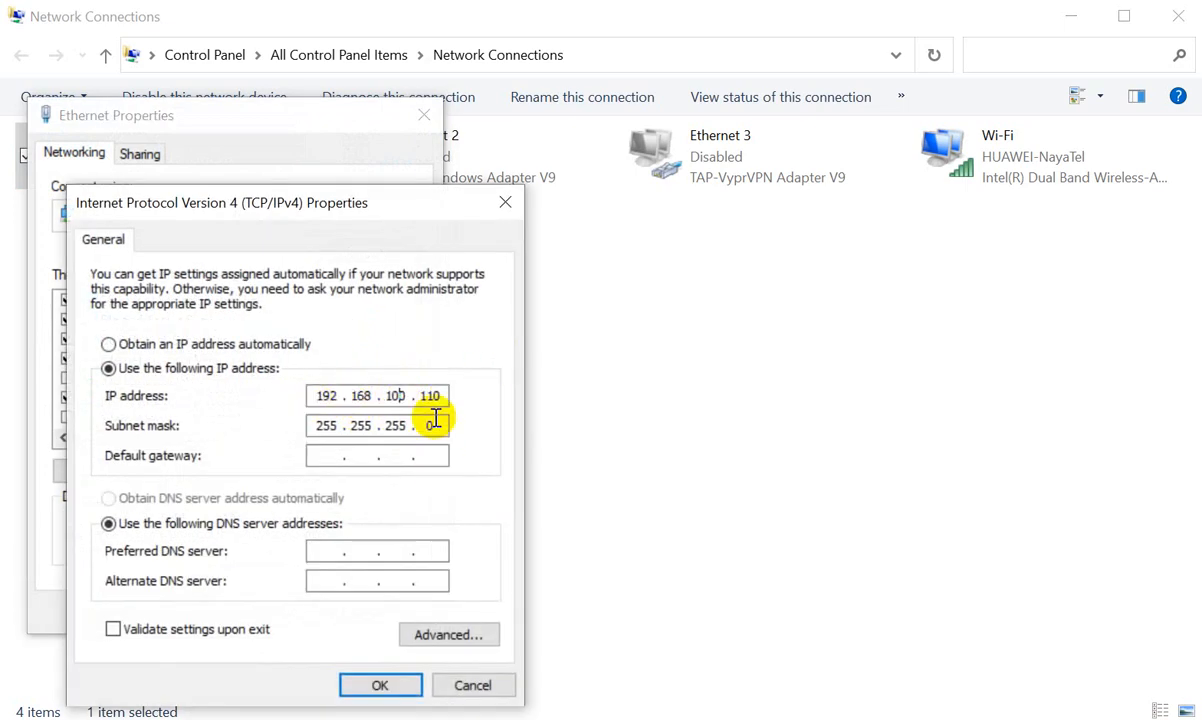
pyautogui.doubleClick(440, 397)
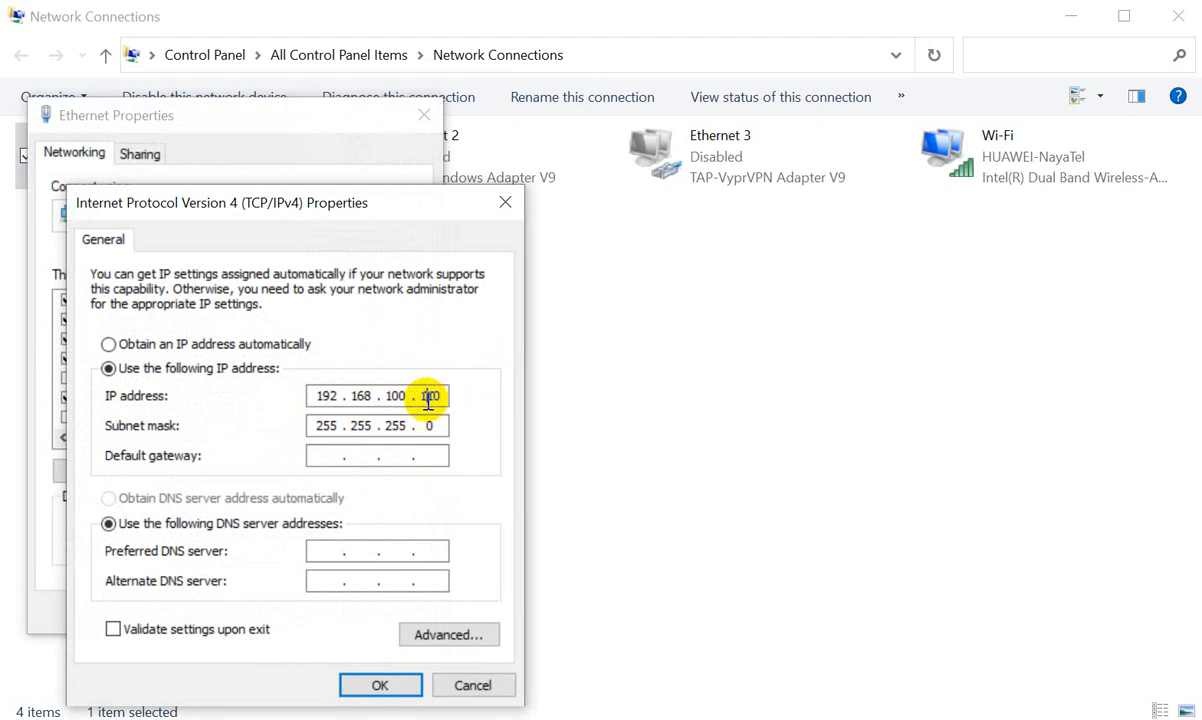
pyautogui.click(327, 426)
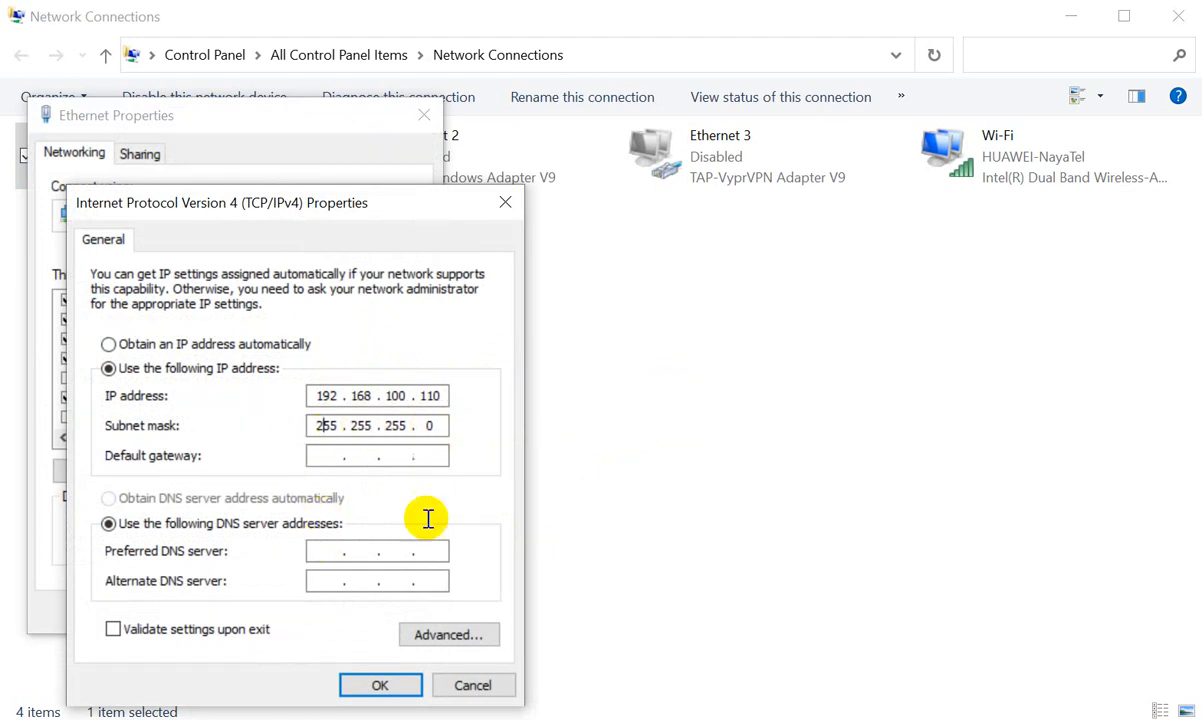
pyautogui.click(325, 455)
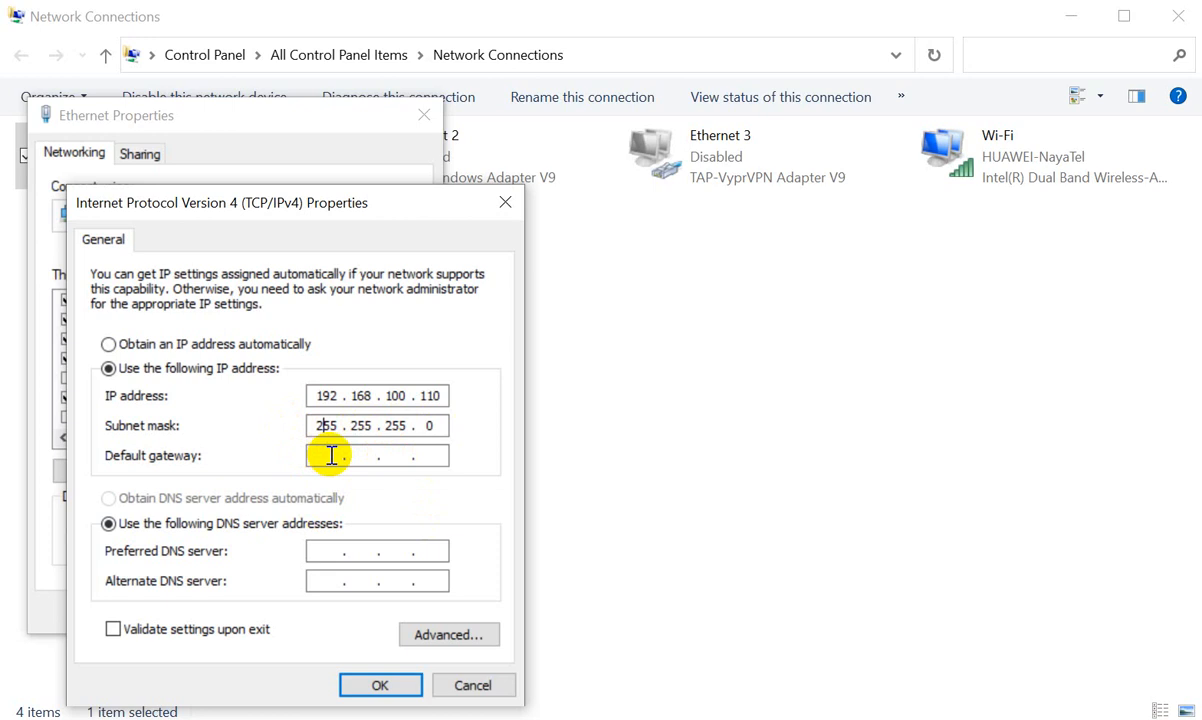
pyautogui.click(381, 686)
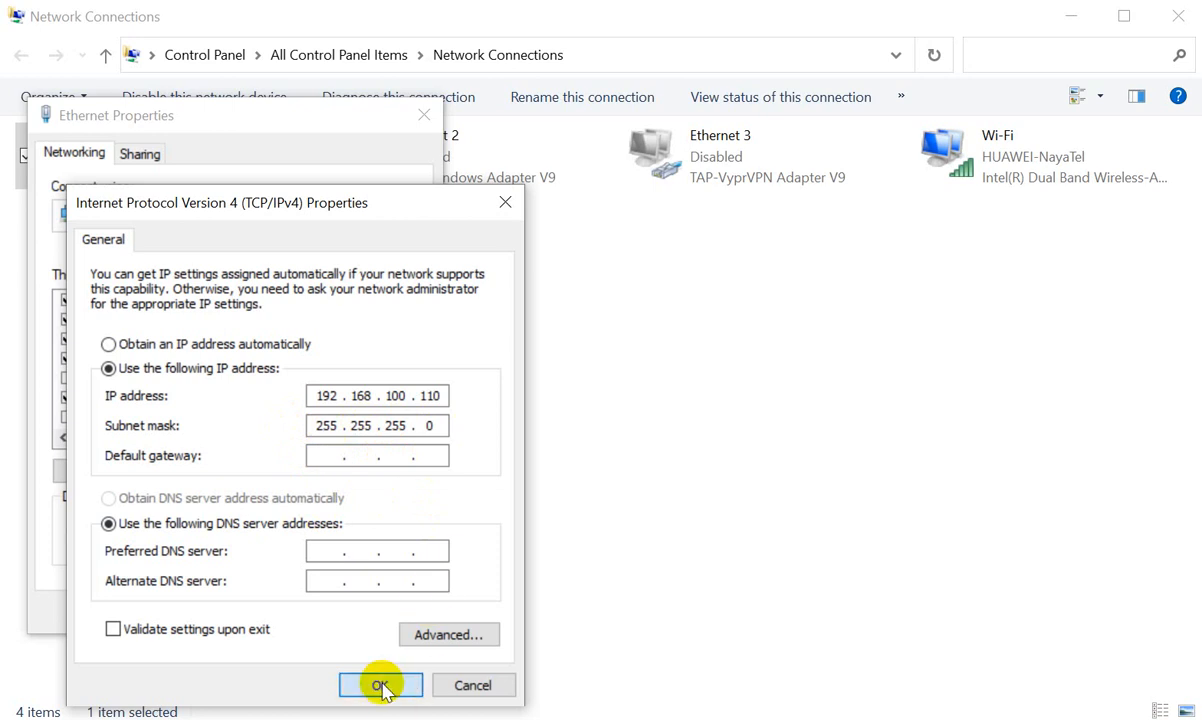
pyautogui.click(381, 686)
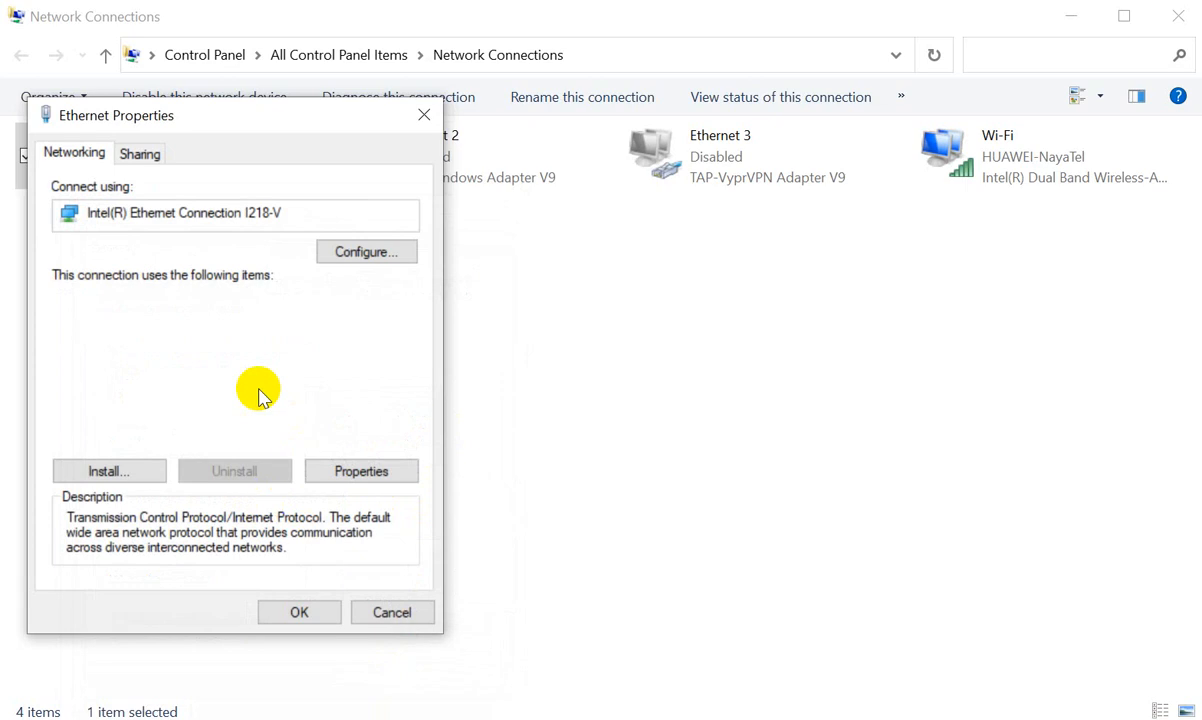
pyautogui.click(296, 615)
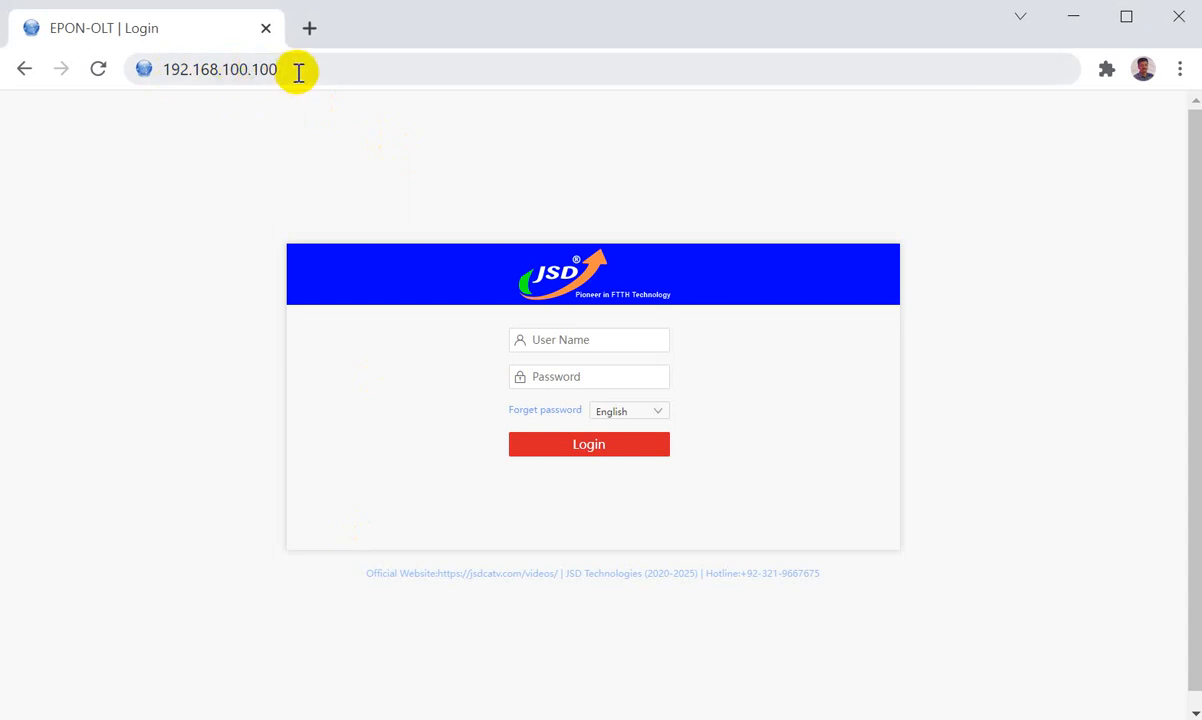
# - Switch to the browser and load the OLT's management page at 192.168.100.100
pyautogui.click(351, 70)
pyautogui.click(383, 69)
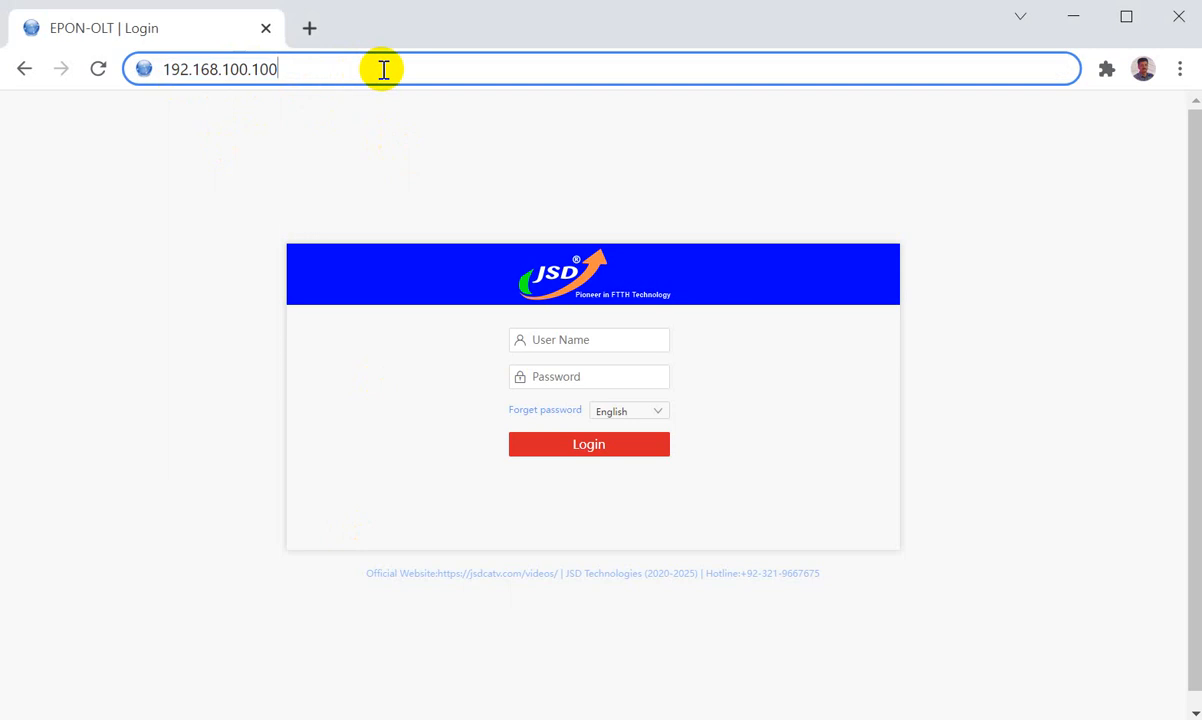
pyautogui.press('Return')
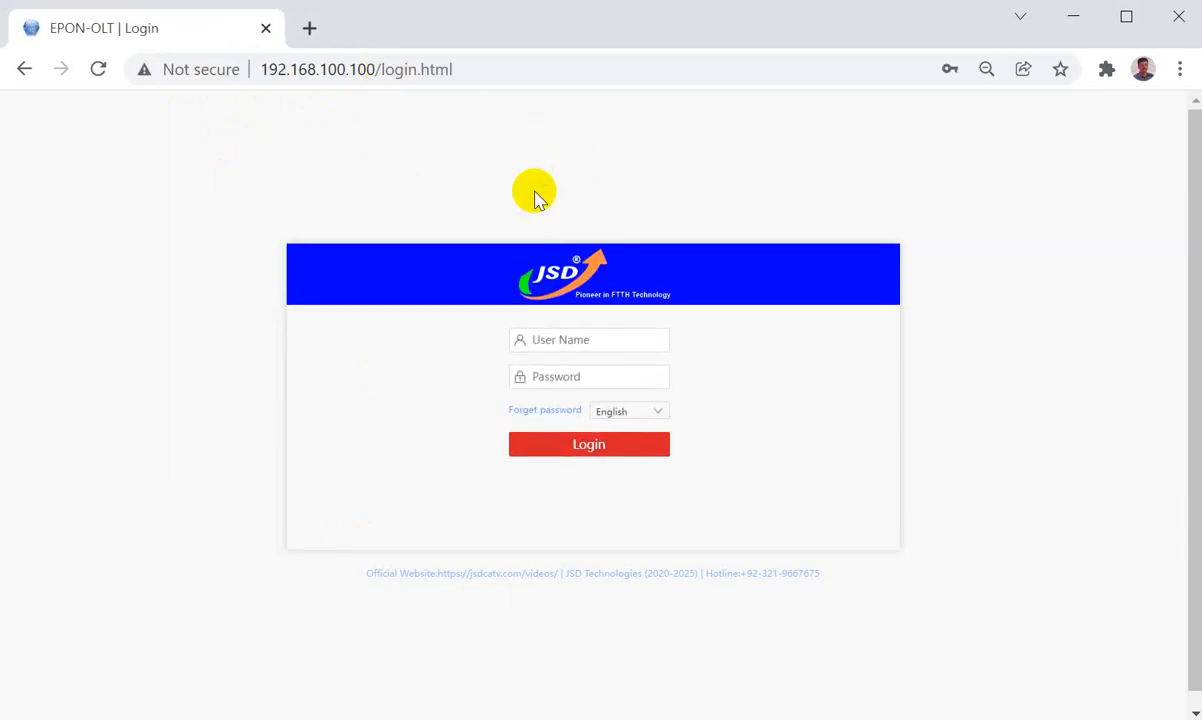
# - Log in to the OLT as admin with the saved account password, and dismiss the browser's password warning
pyautogui.click(571, 340)
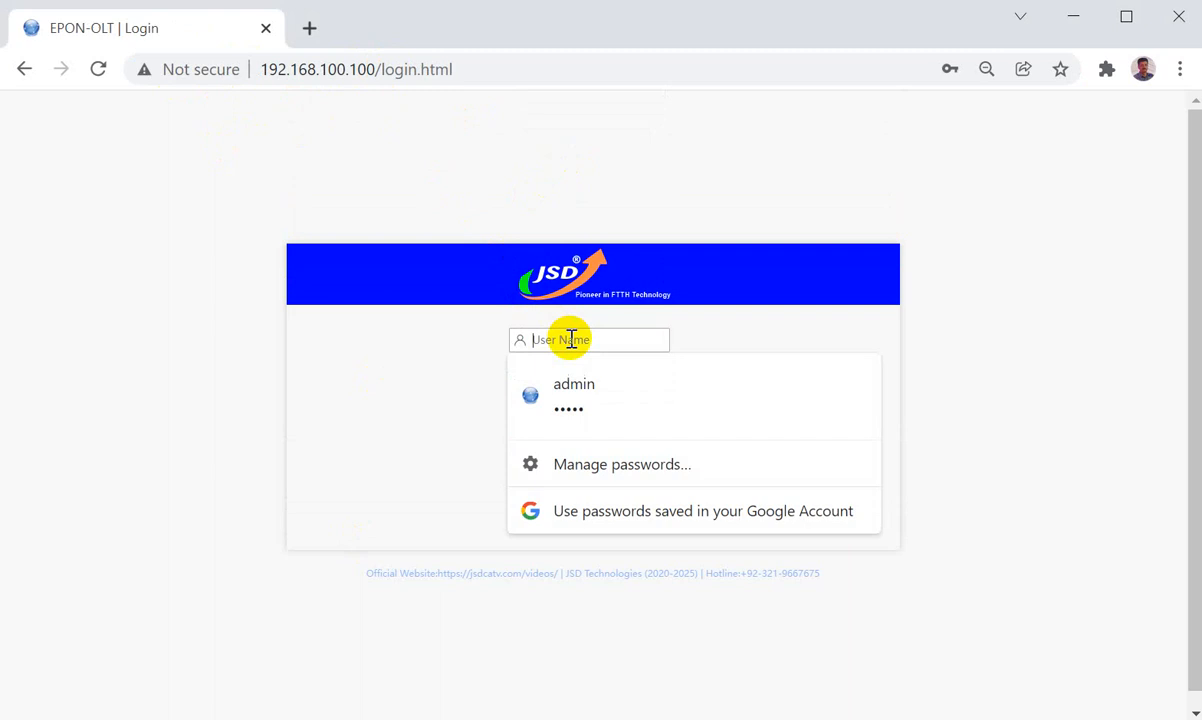
pyautogui.click(574, 390)
pyautogui.click(614, 376)
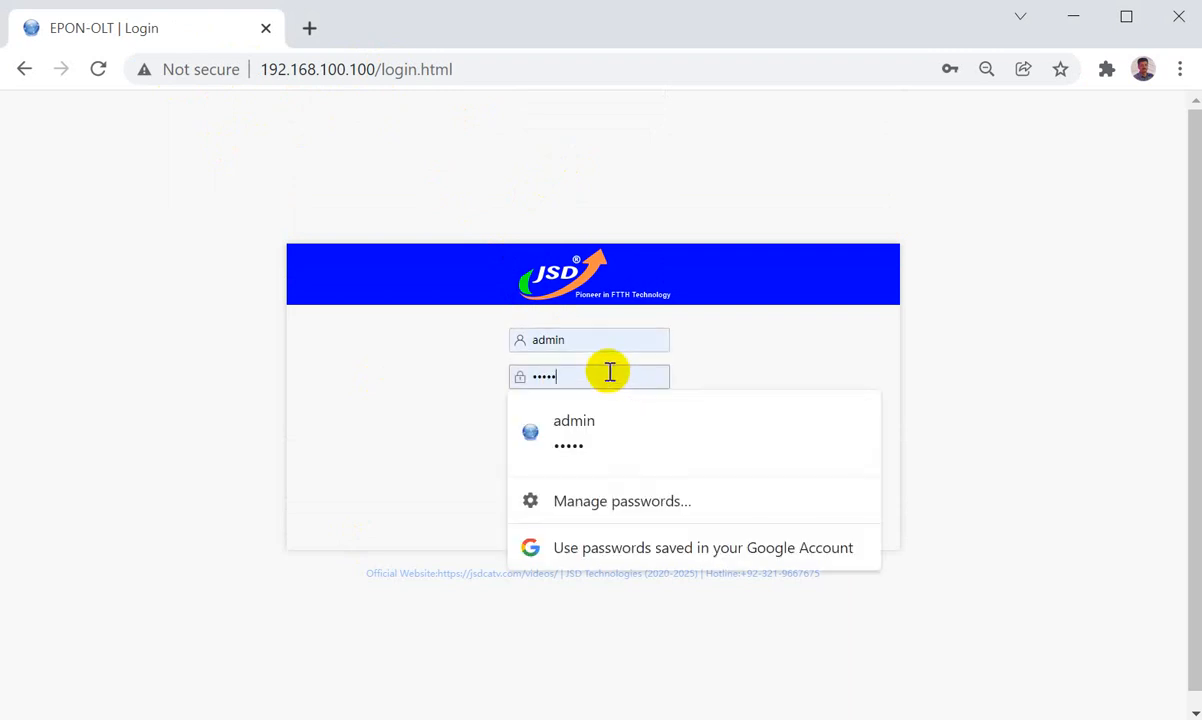
pyautogui.click(567, 446)
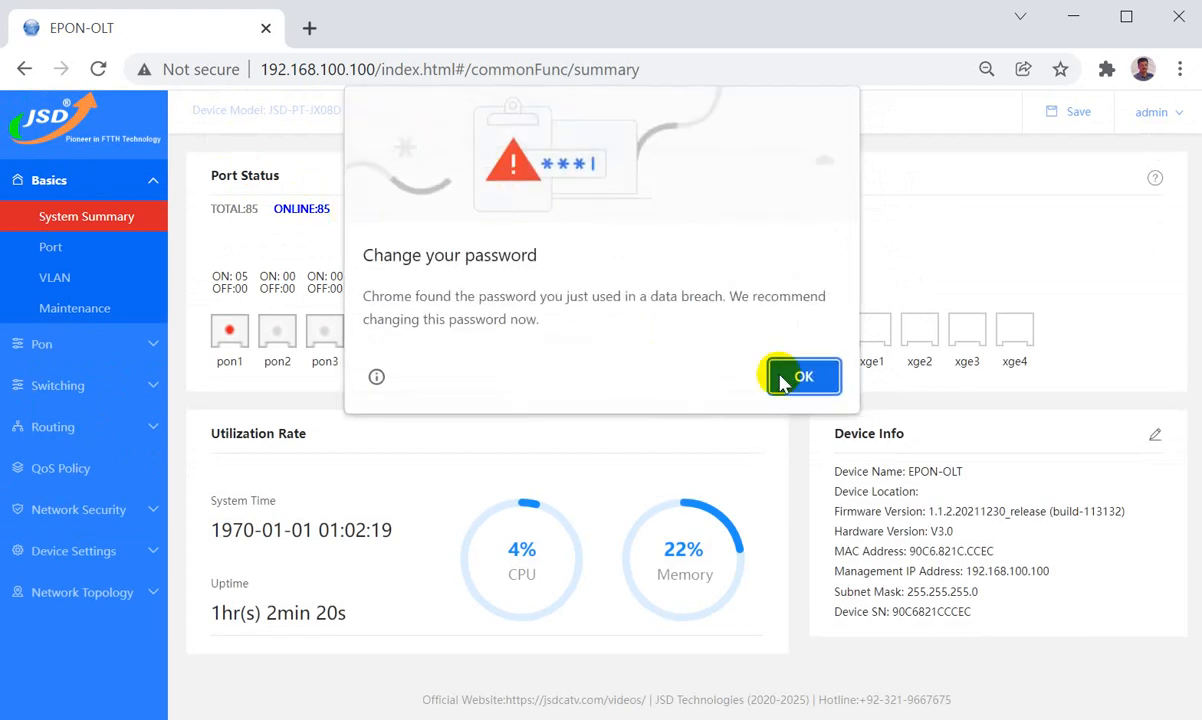
pyautogui.click(783, 380)
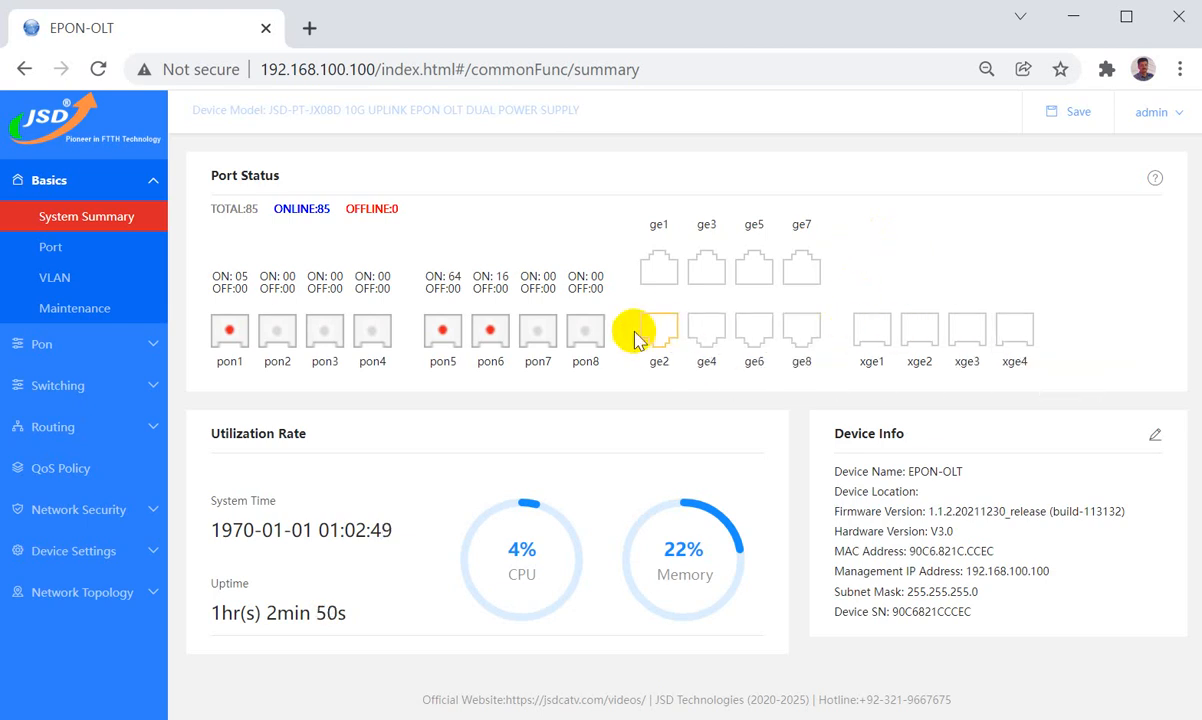
# - Add an 802.1Q VLAN with ID 200, leaving the description empty and the L3 virtual interface disabled
pyautogui.moveTo(661, 340)
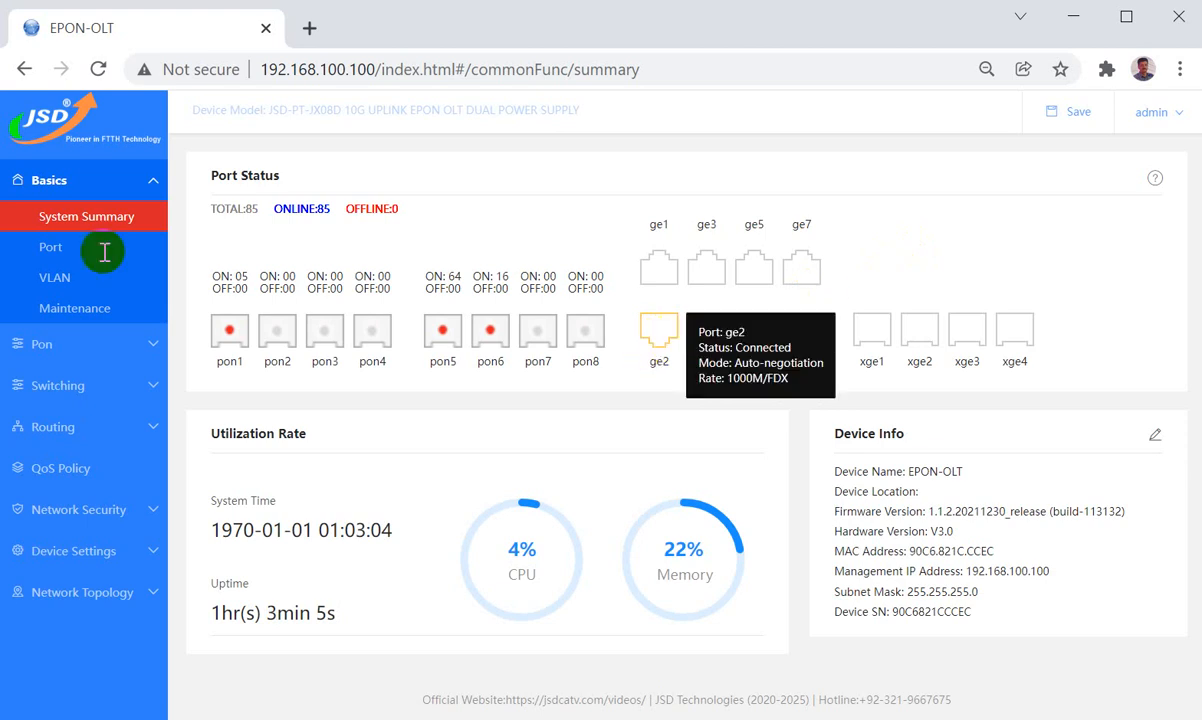
pyautogui.click(51, 279)
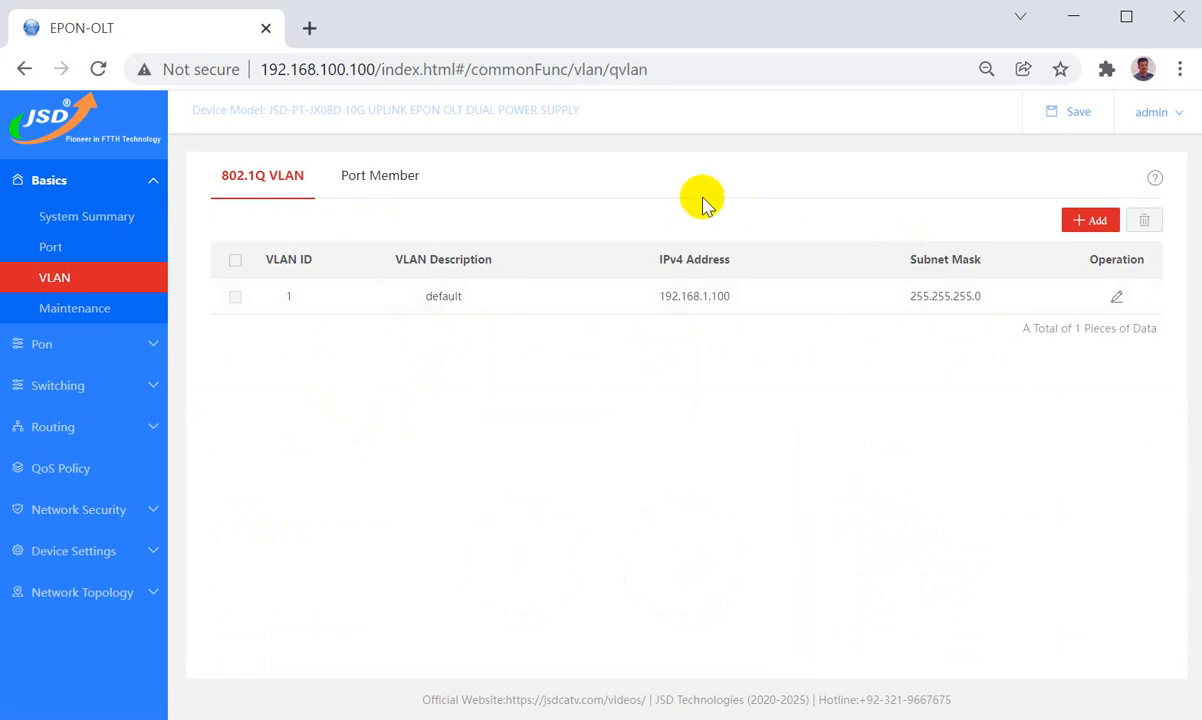
pyautogui.click(1085, 222)
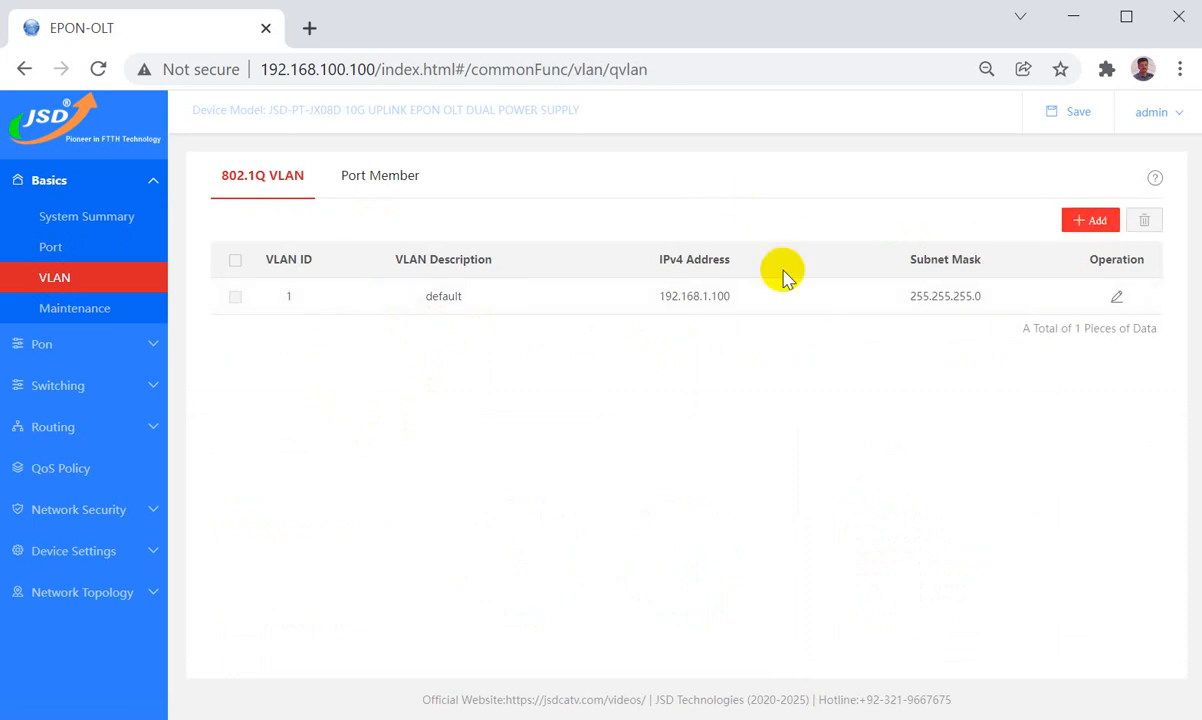
pyautogui.click(467, 396)
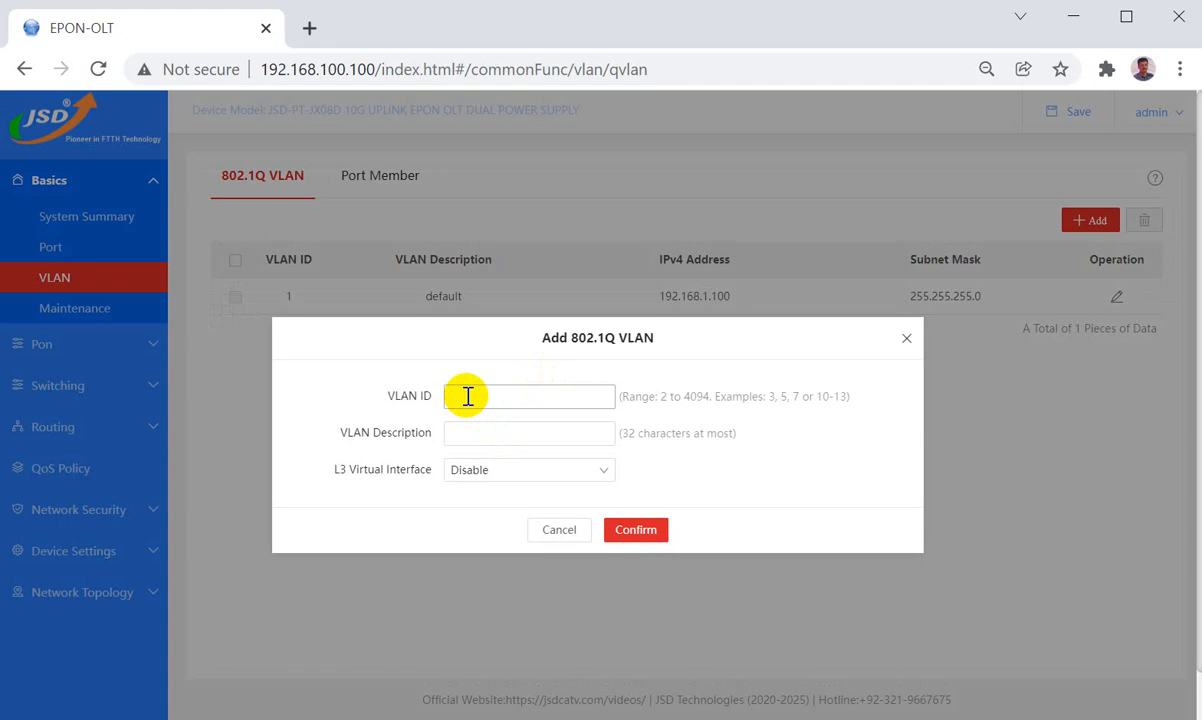
pyautogui.write('1')
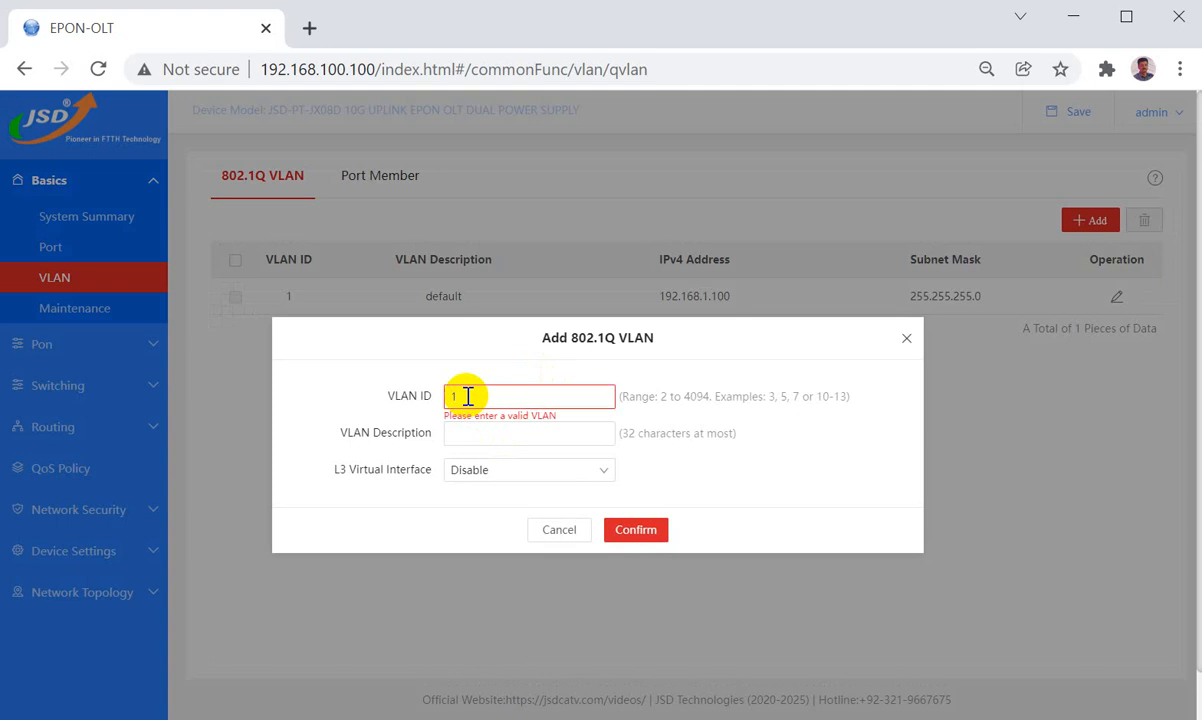
pyautogui.press('BackSpace')
pyautogui.write('2')
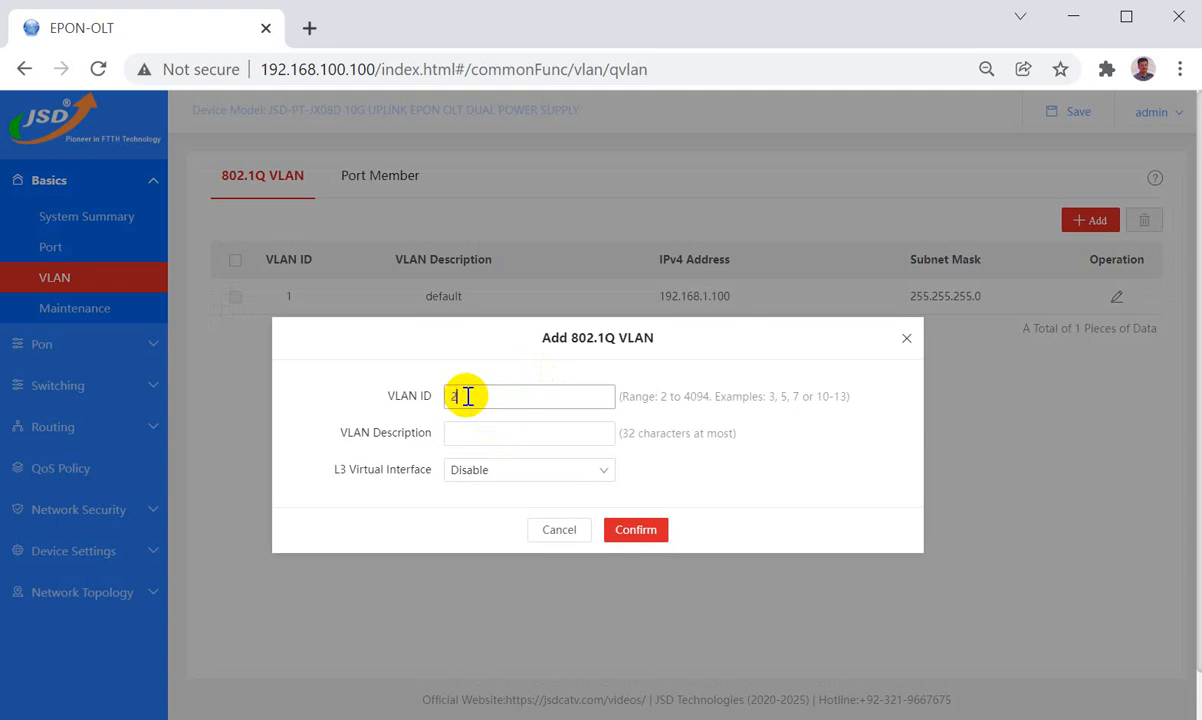
pyautogui.write('200')
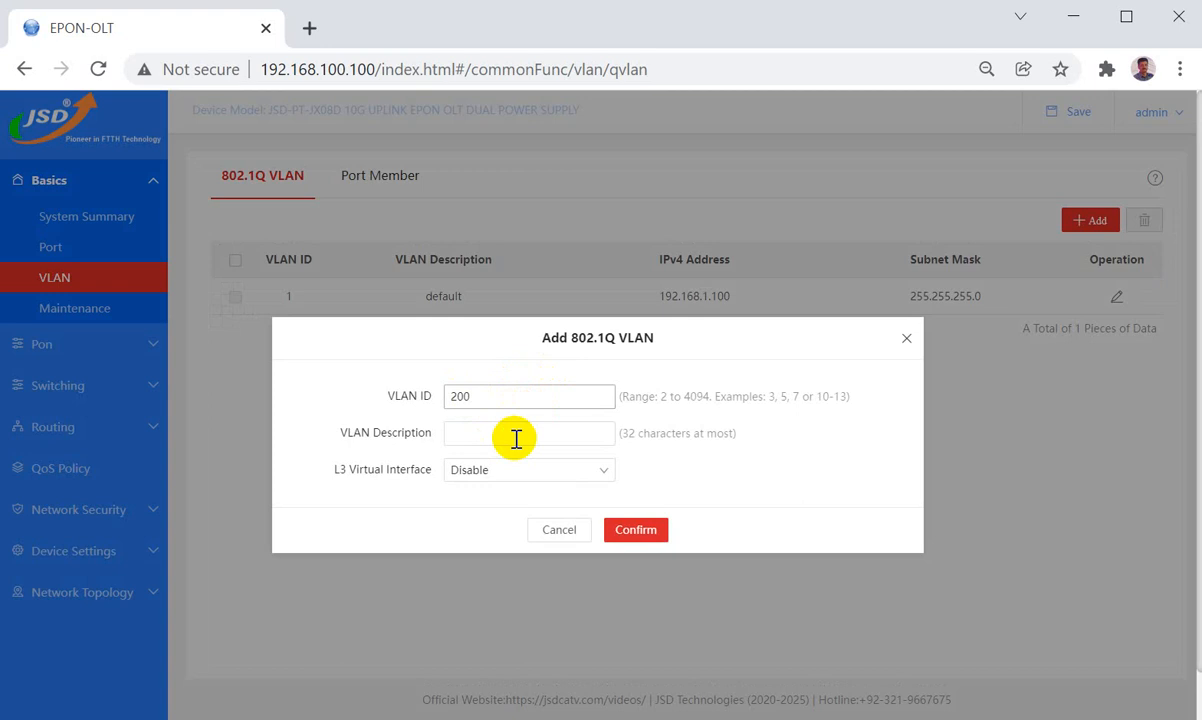
pyautogui.click(638, 530)
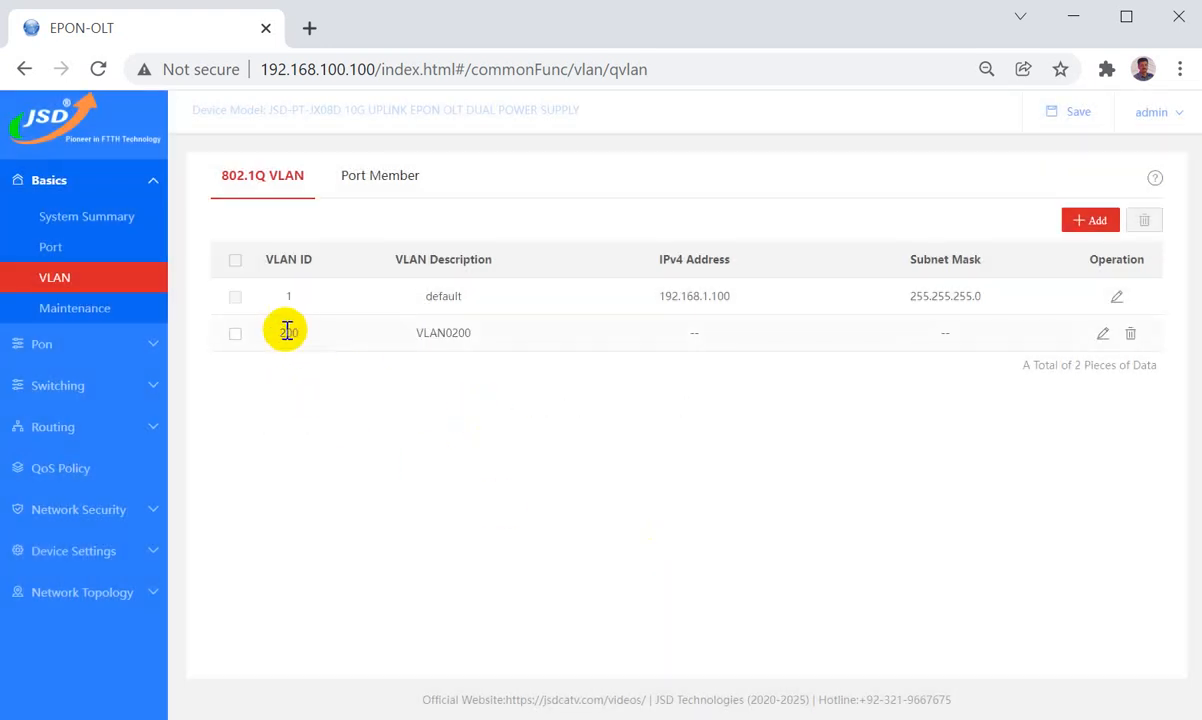
# - Examine the VLAN port member list and the status of the PON, ge and xge ports in the system summary
pyautogui.click(386, 185)
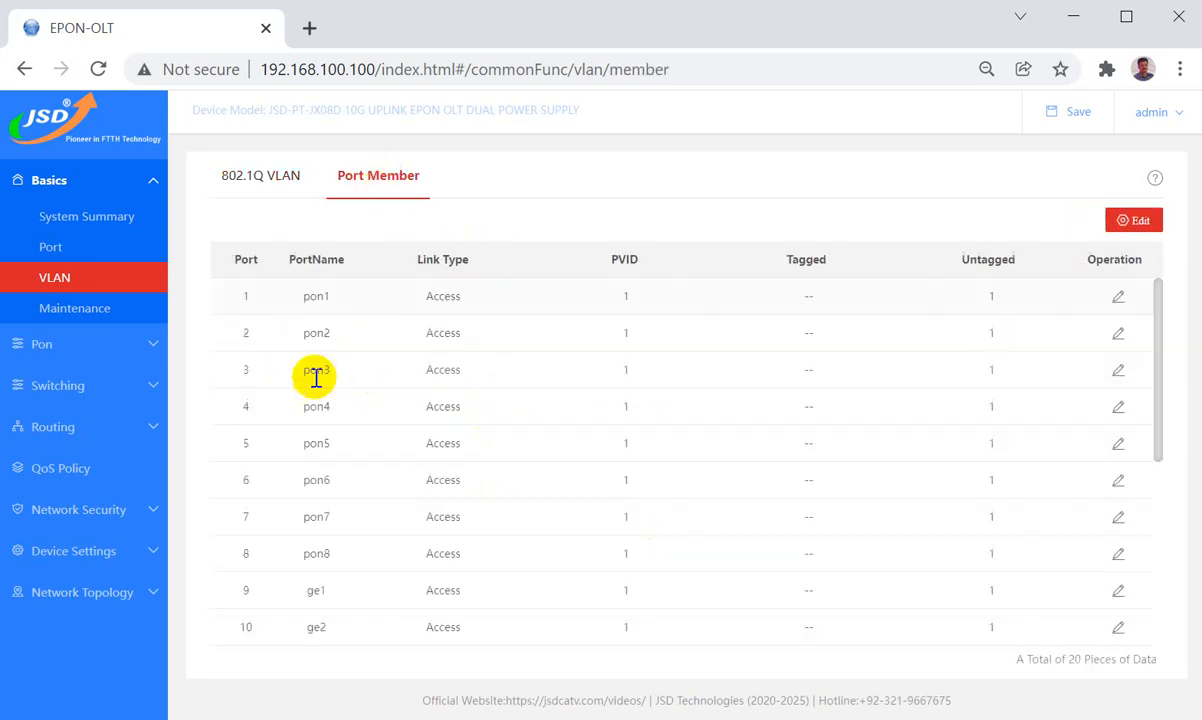
pyautogui.click(72, 220)
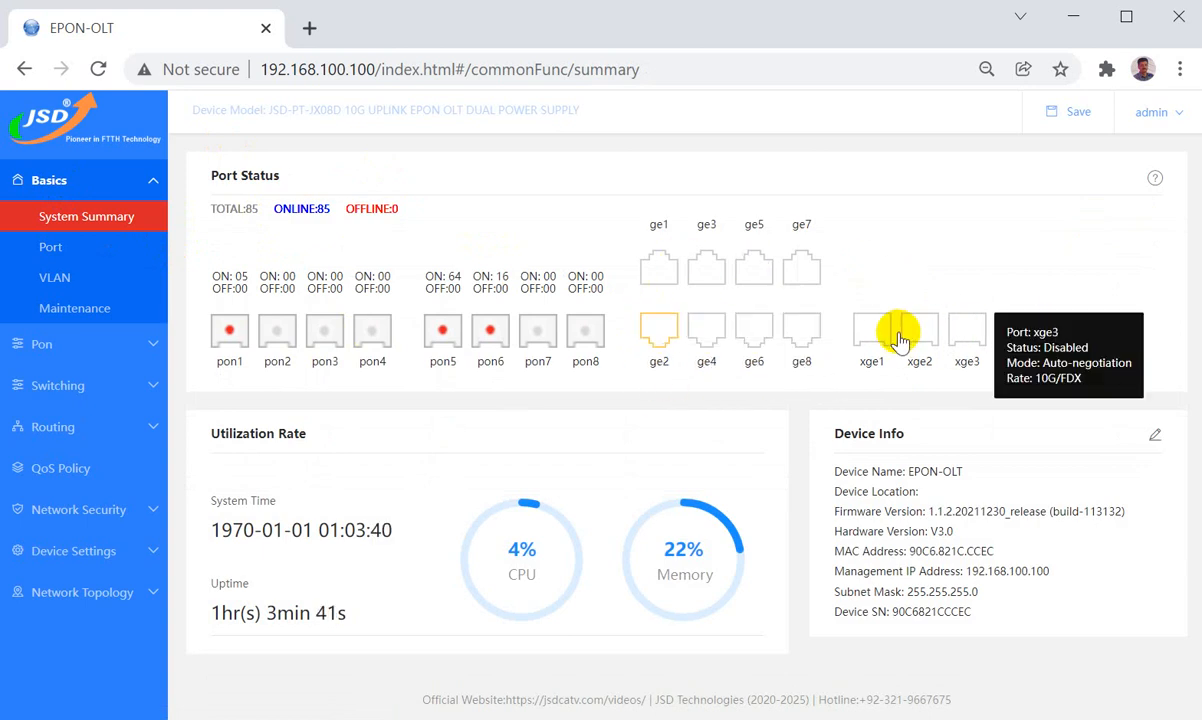
pyautogui.moveTo(970, 342)
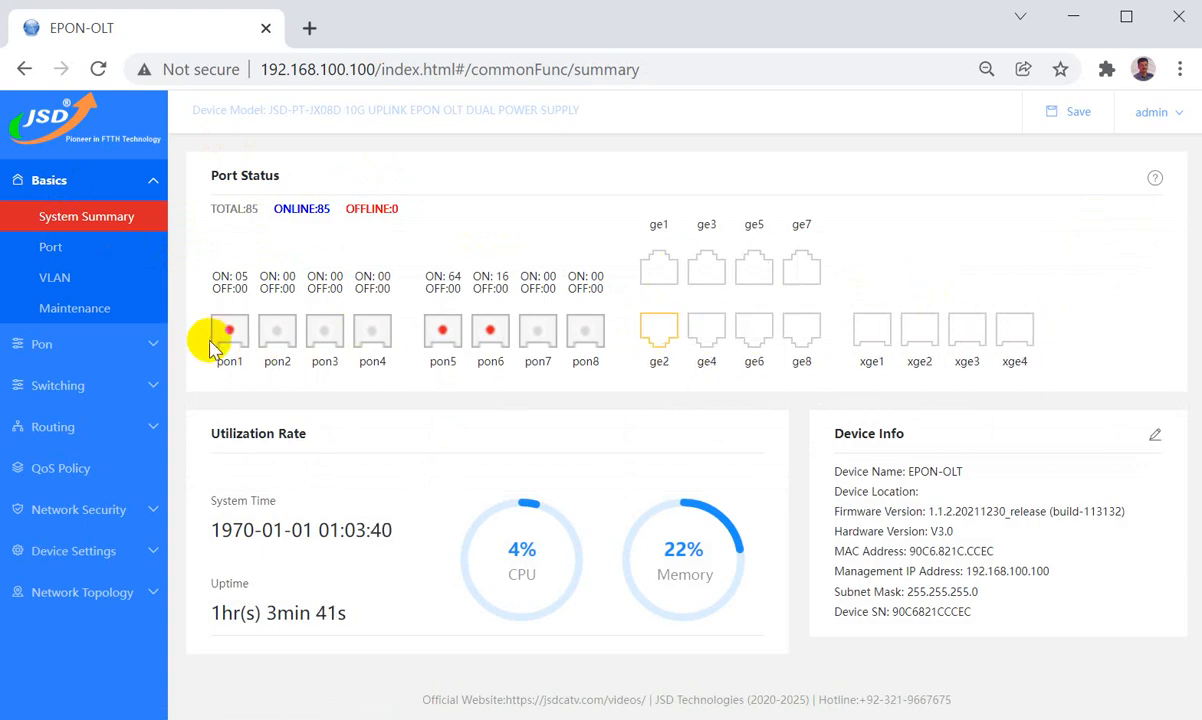
pyautogui.moveTo(232, 344)
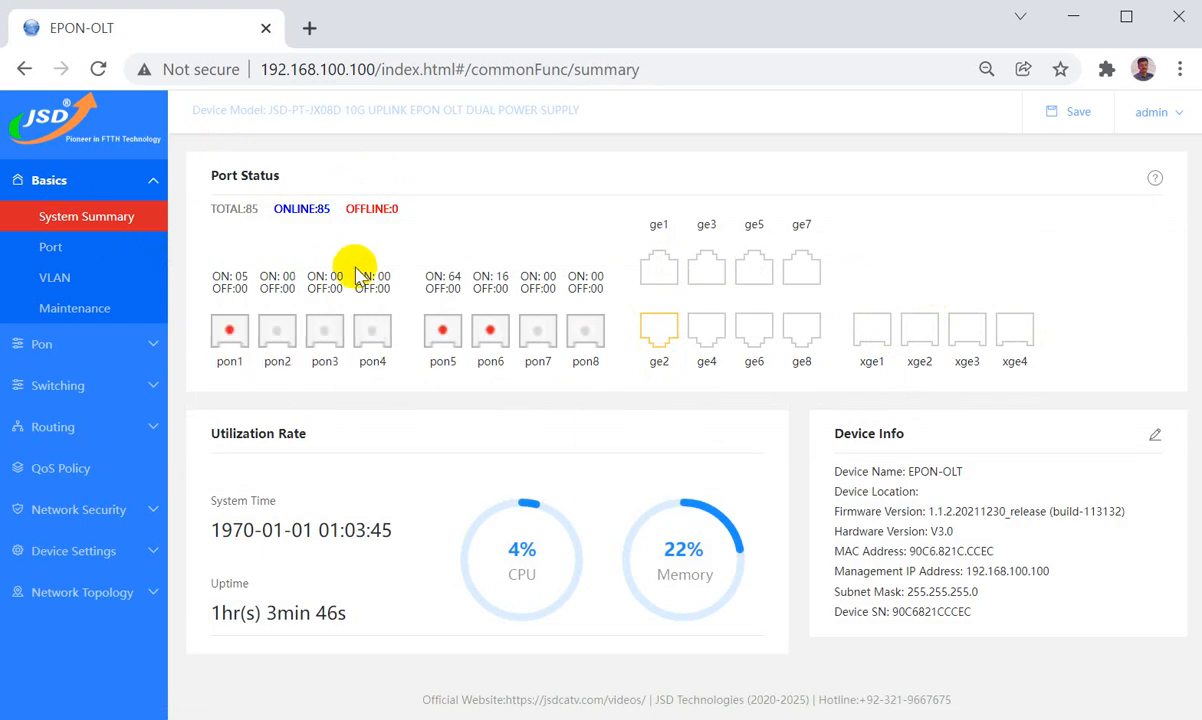
pyautogui.moveTo(378, 341)
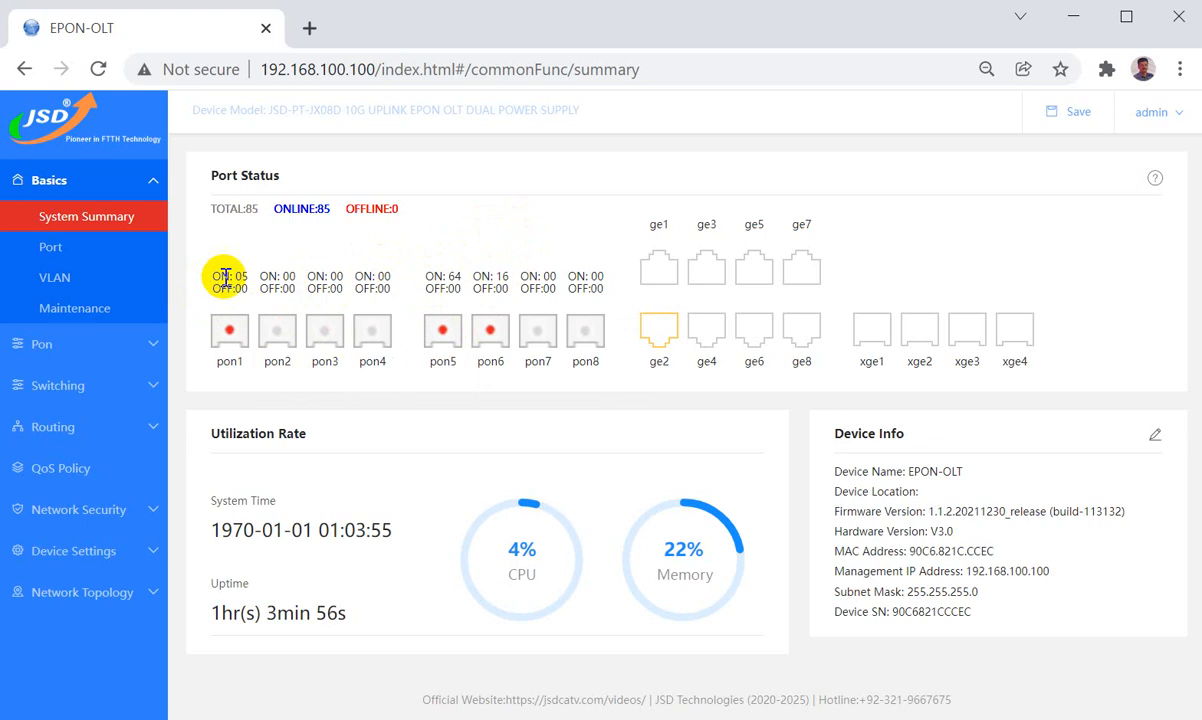
pyautogui.moveTo(652, 341)
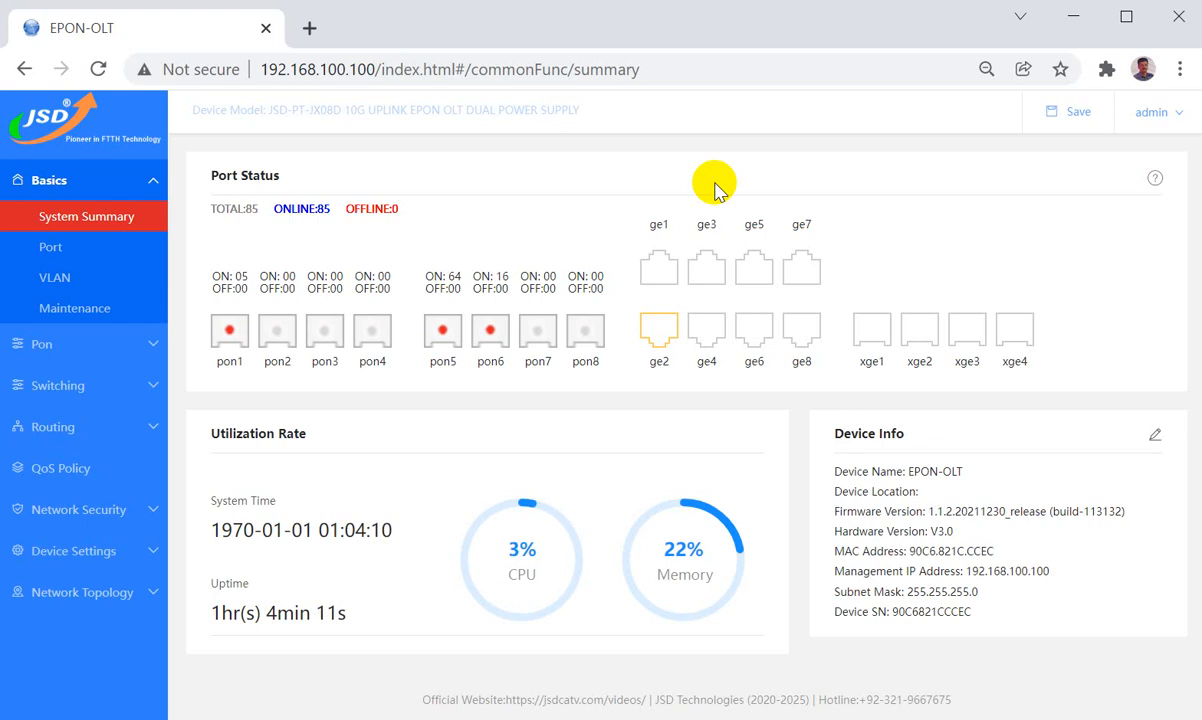
# - Return to the 802.1Q VLAN list and check the entry for VLAN 200
pyautogui.click(57, 275)
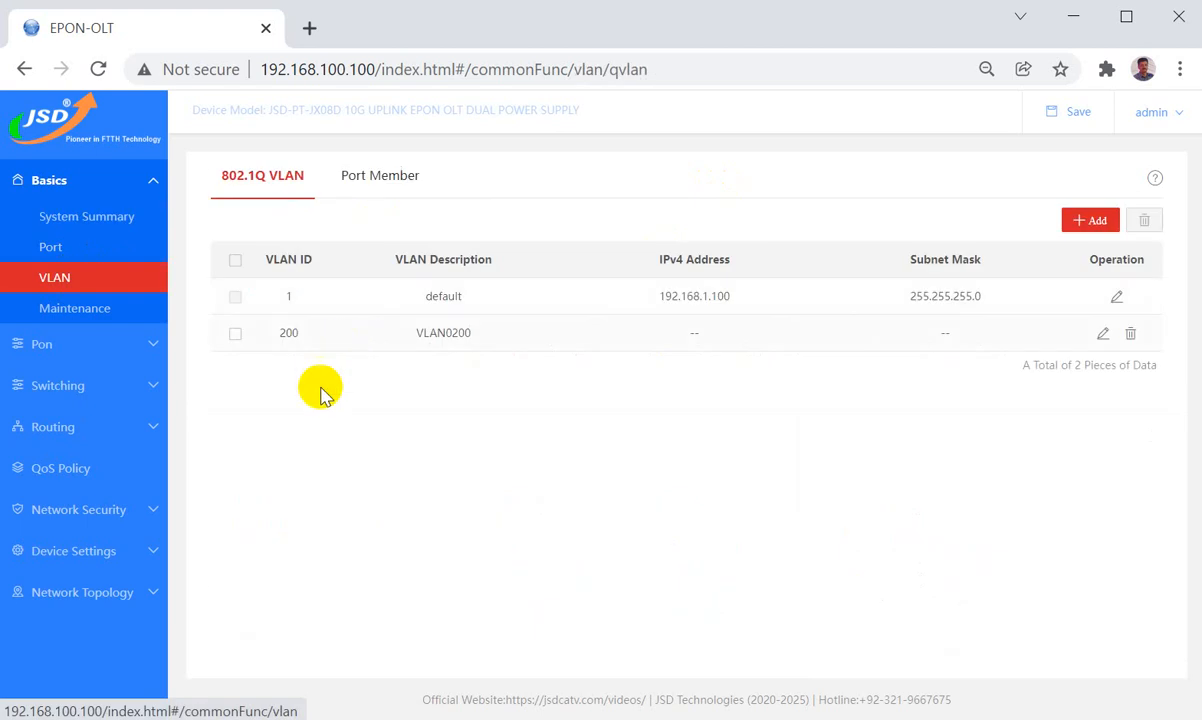
pyautogui.doubleClick(288, 332)
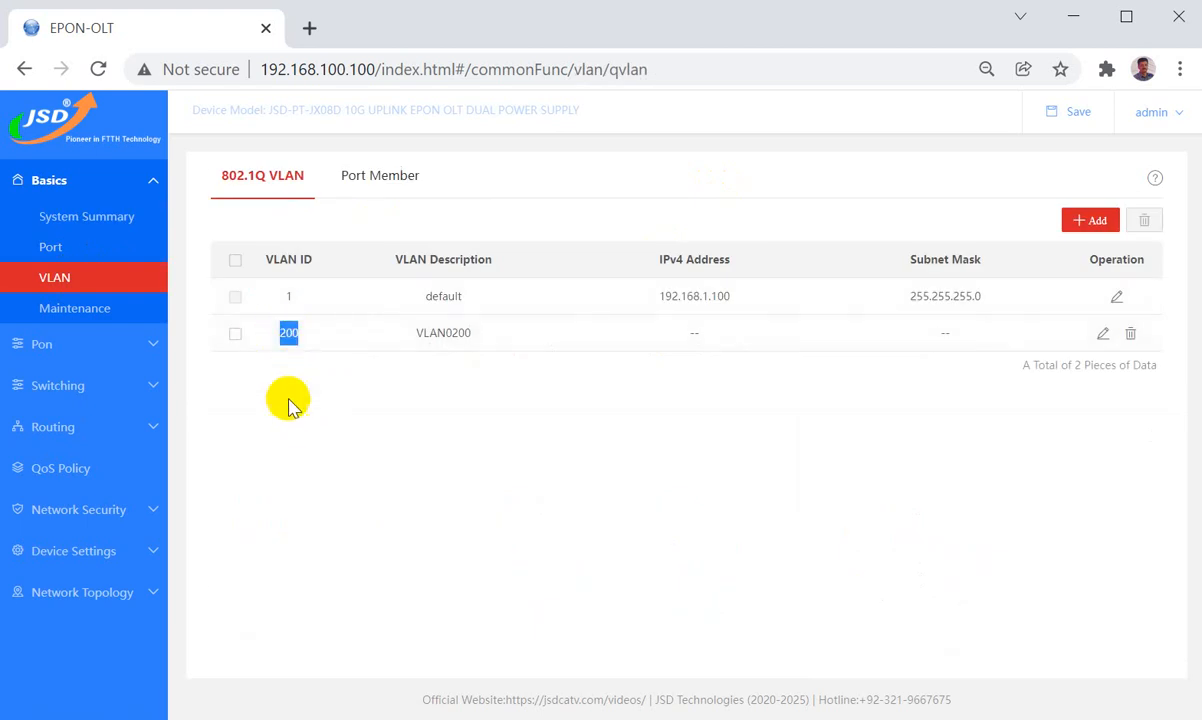
pyautogui.click(290, 405)
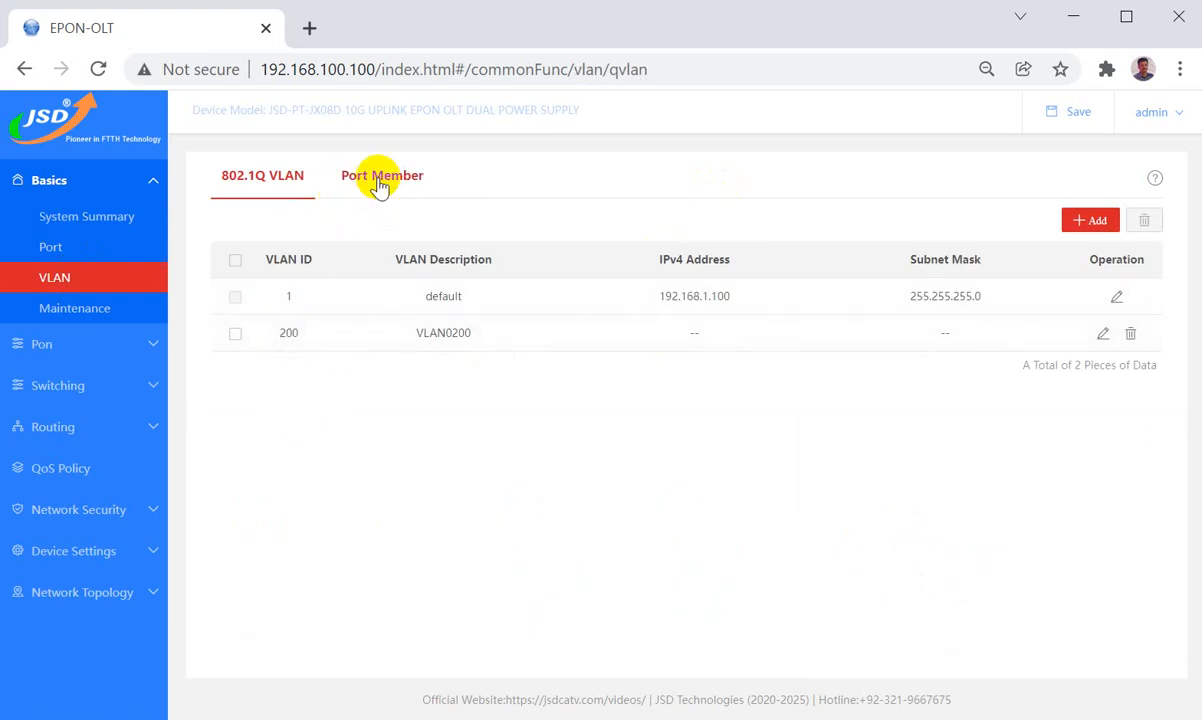
# - Set port ge2 (port 10) to Access link type with PVID 200 in the VLAN port member list
pyautogui.click(379, 186)
pyautogui.scroll(-3, 397, 381)
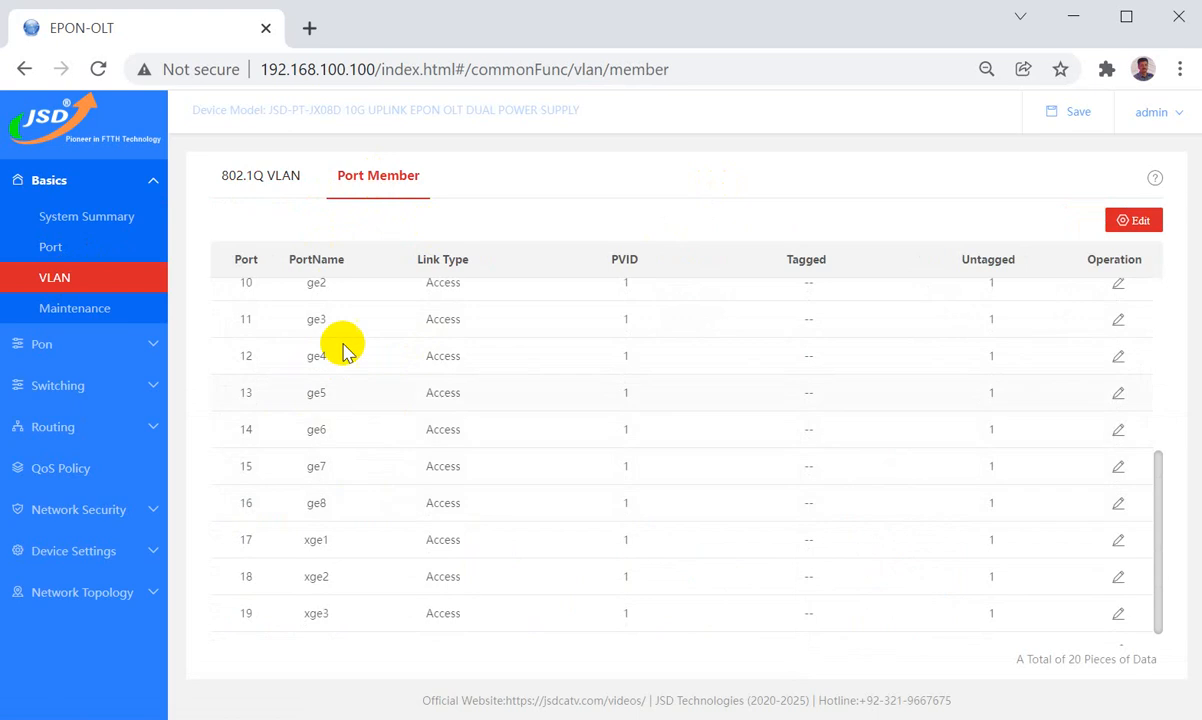
pyautogui.scroll(1, 312, 375)
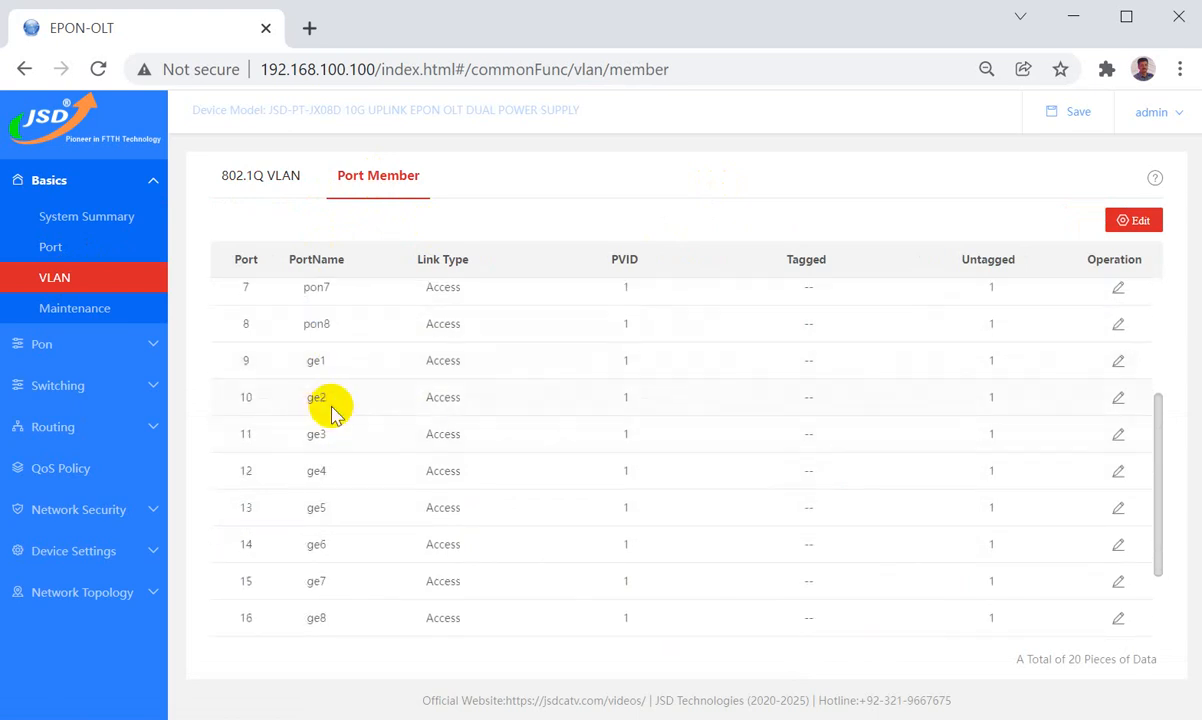
pyautogui.doubleClick(245, 397)
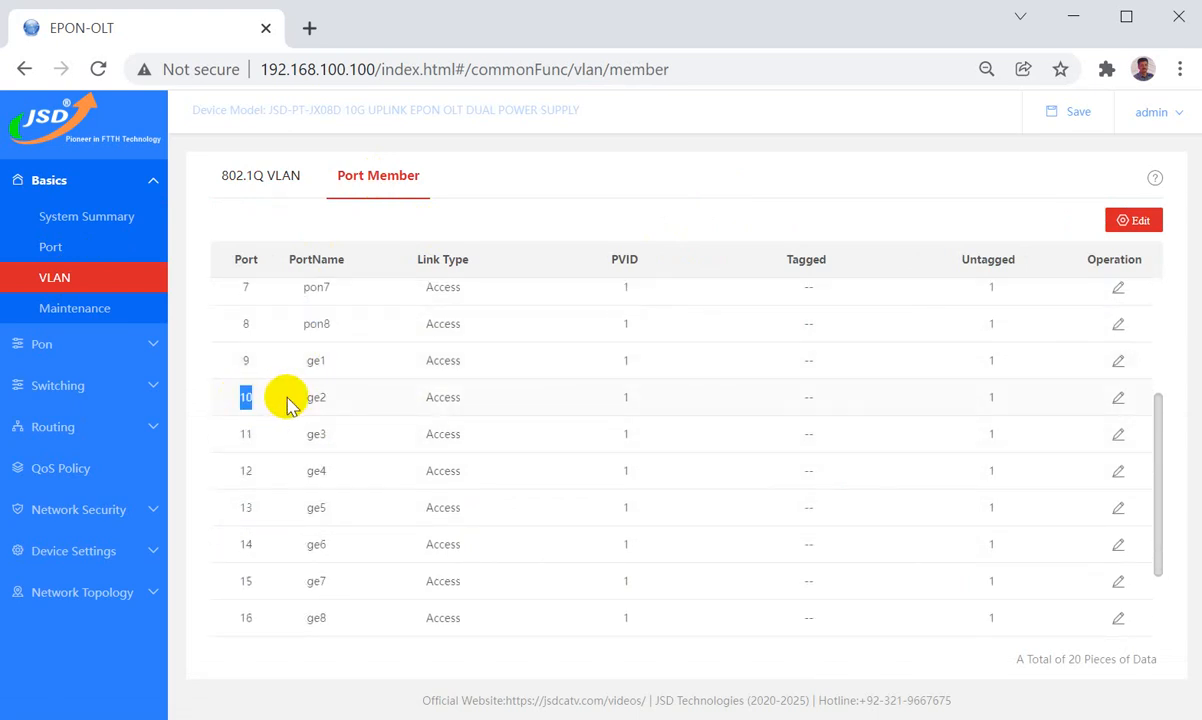
pyautogui.click(1118, 400)
pyautogui.click(495, 430)
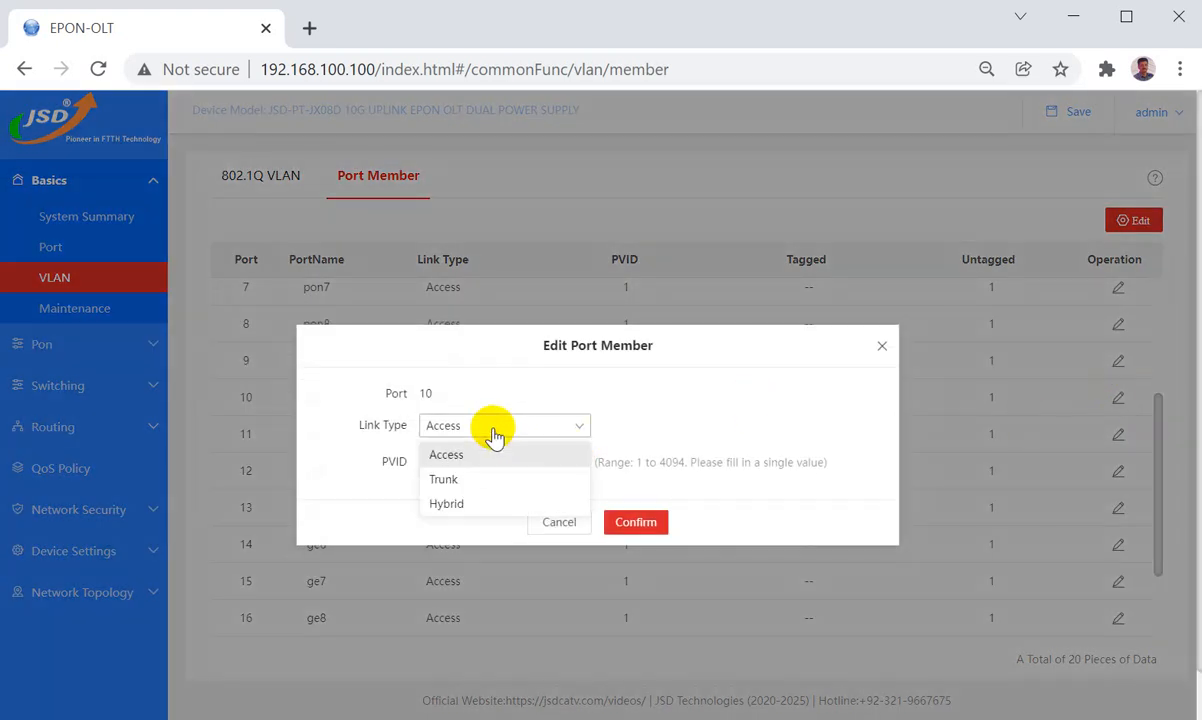
pyautogui.click(491, 432)
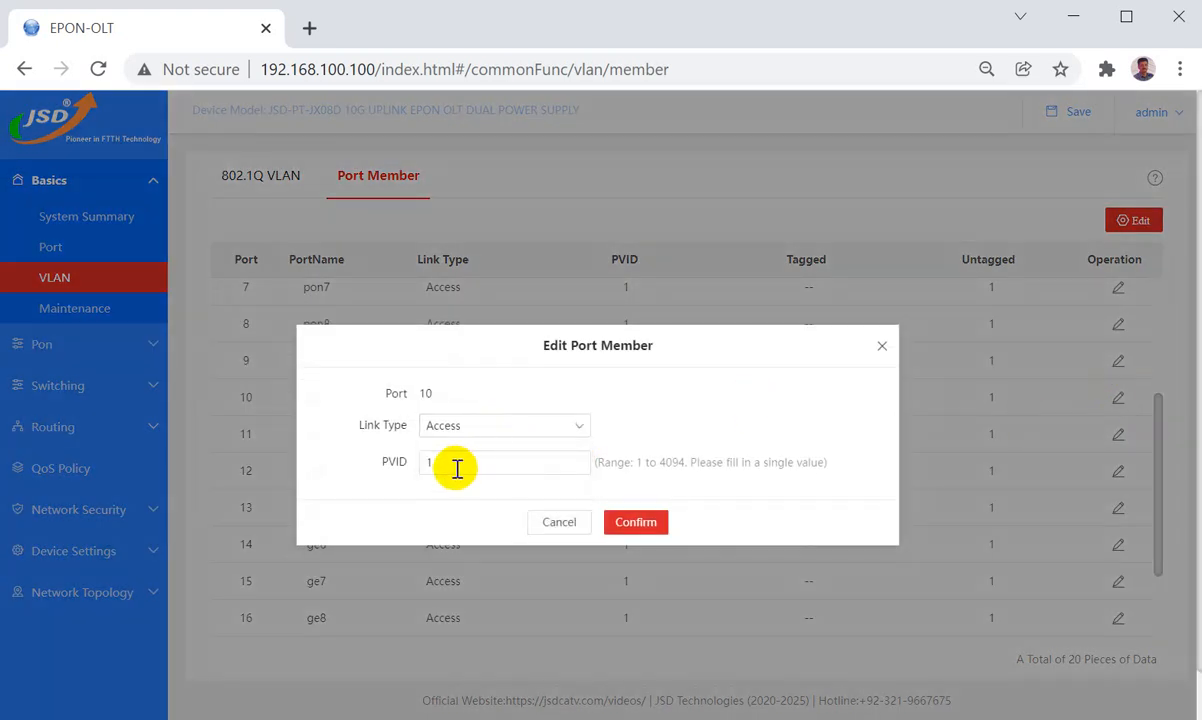
pyautogui.moveTo(456, 467); pyautogui.dragTo(408, 478)
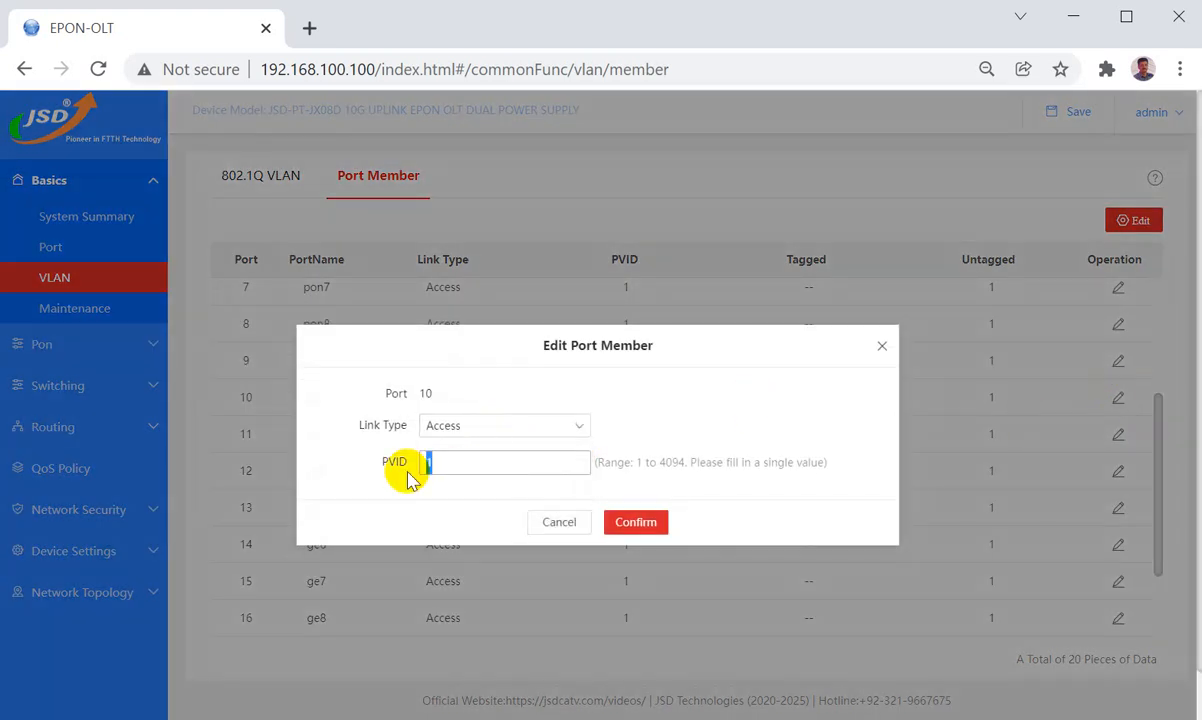
pyautogui.write('200')
pyautogui.click(643, 530)
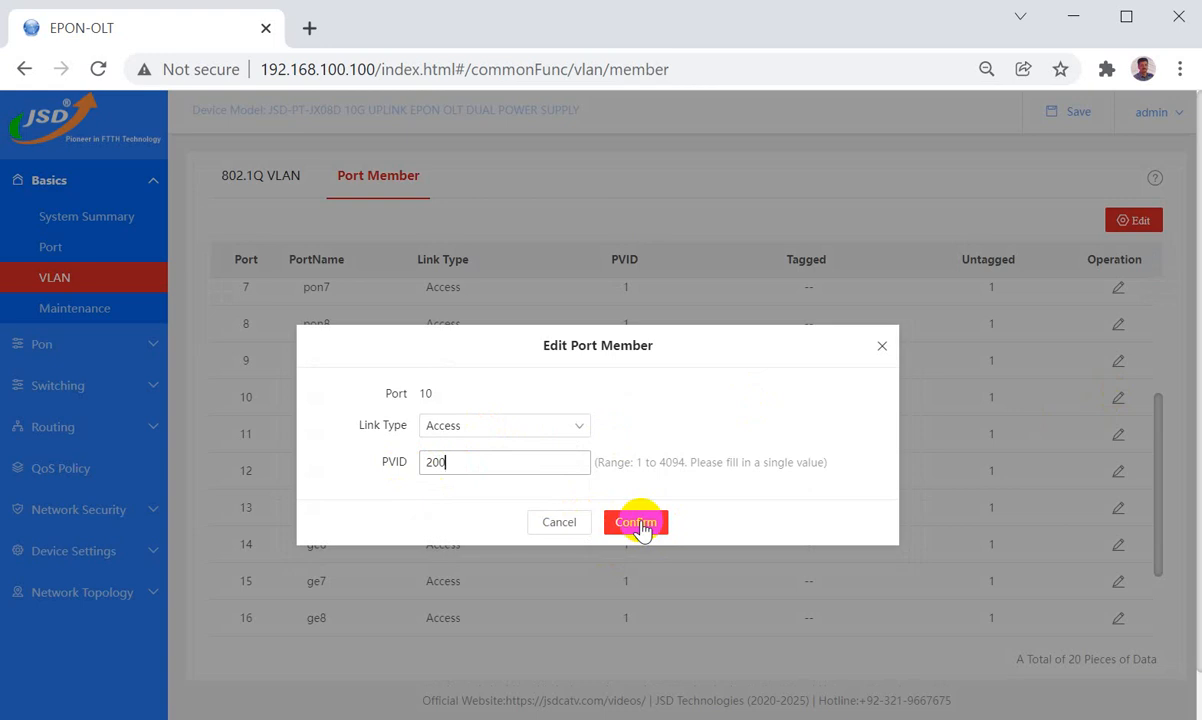
pyautogui.click(641, 530)
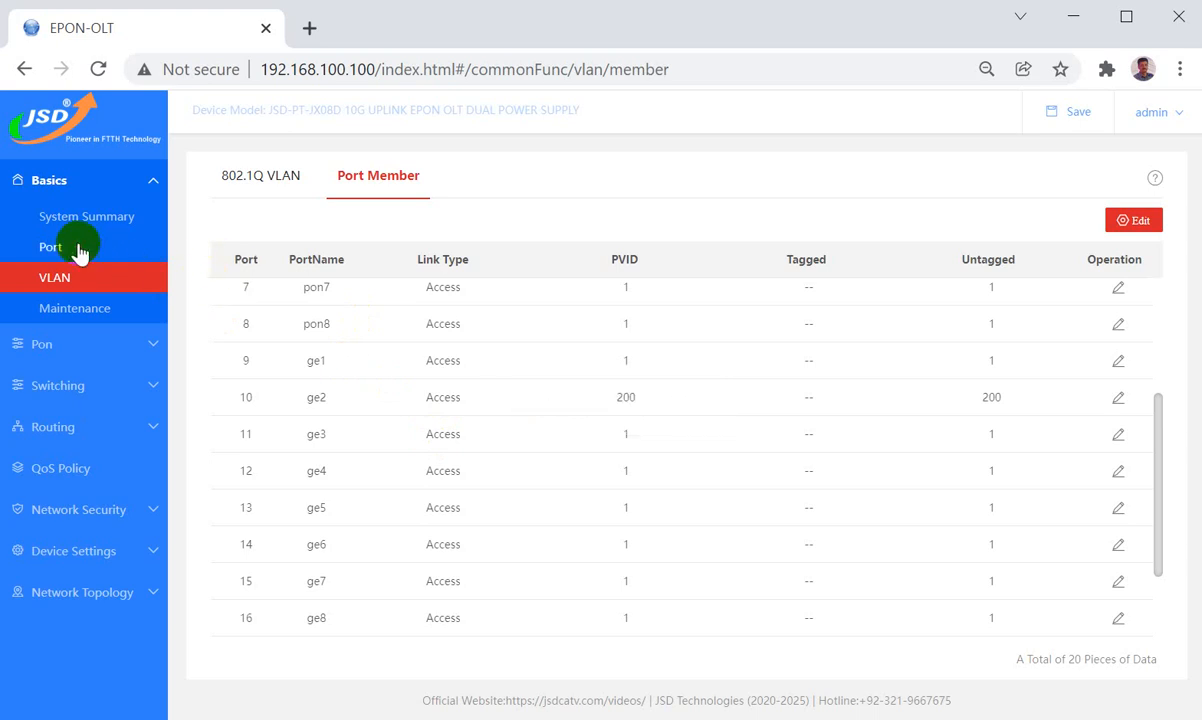
# - Set the PVID of port pon1 to 200 in the port member list, keeping the link type as Access
pyautogui.scroll(3, 320, 385)
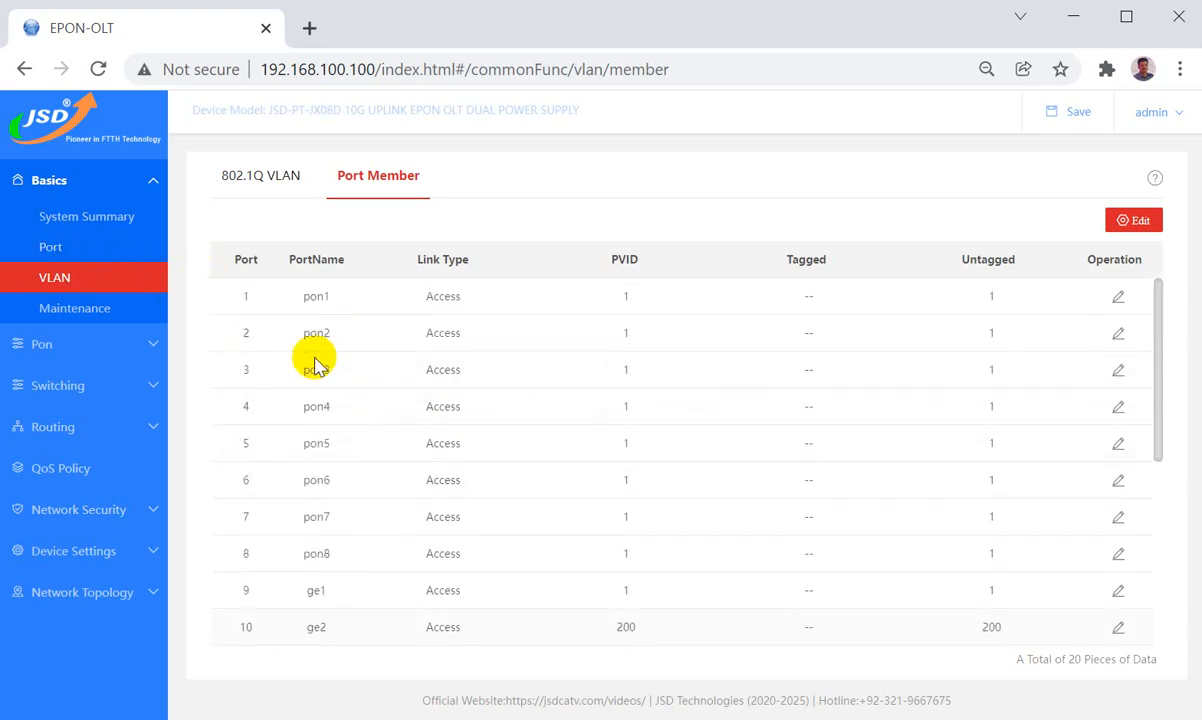
pyautogui.moveTo(309, 297); pyautogui.dragTo(339, 299)
pyautogui.click(339, 299)
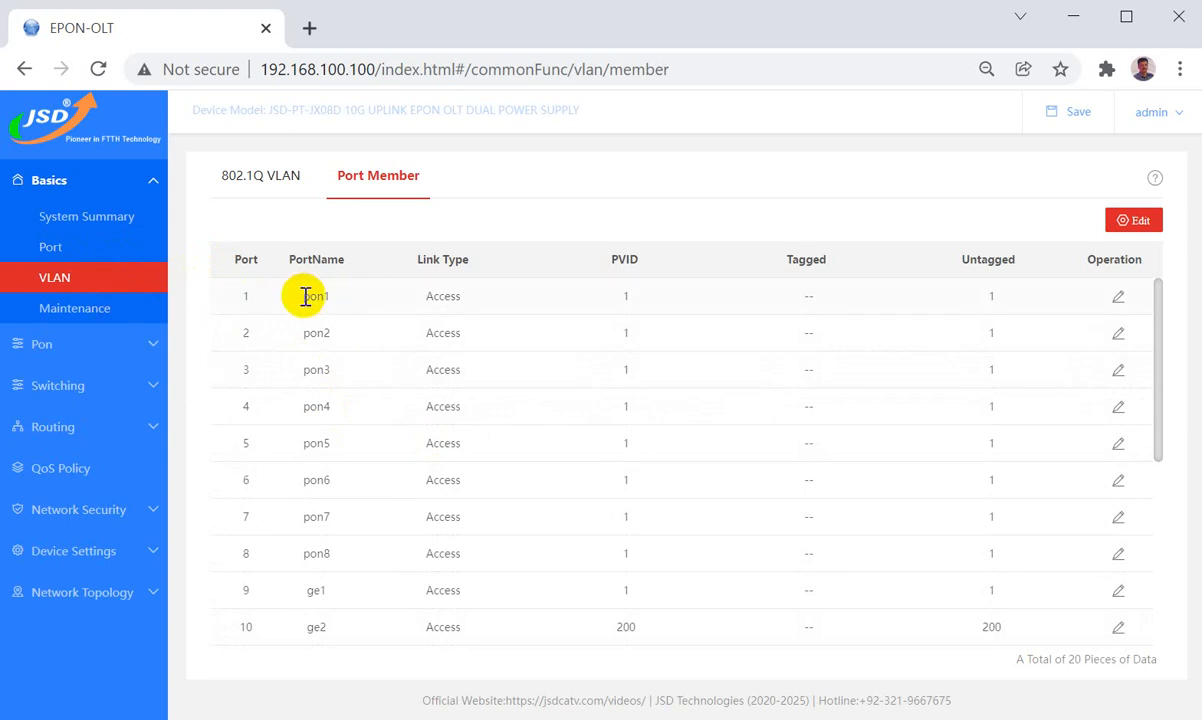
pyautogui.moveTo(304, 297); pyautogui.dragTo(333, 298)
pyautogui.click(336, 300)
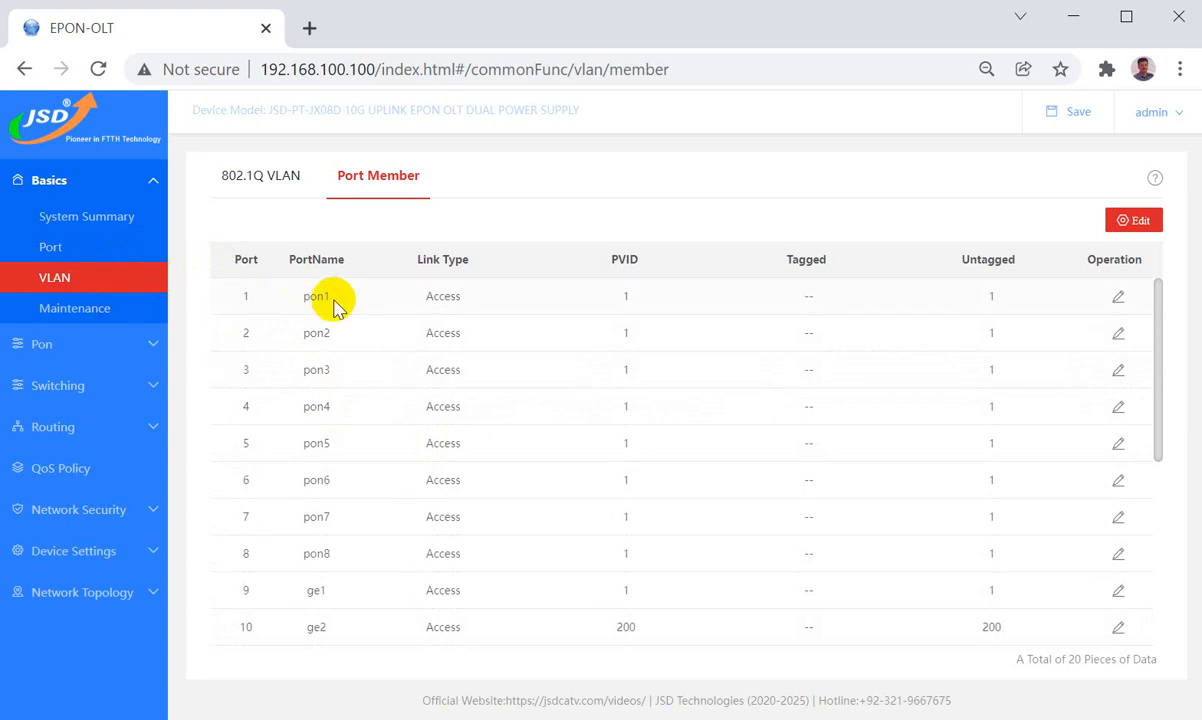
pyautogui.click(1117, 300)
pyautogui.click(400, 487)
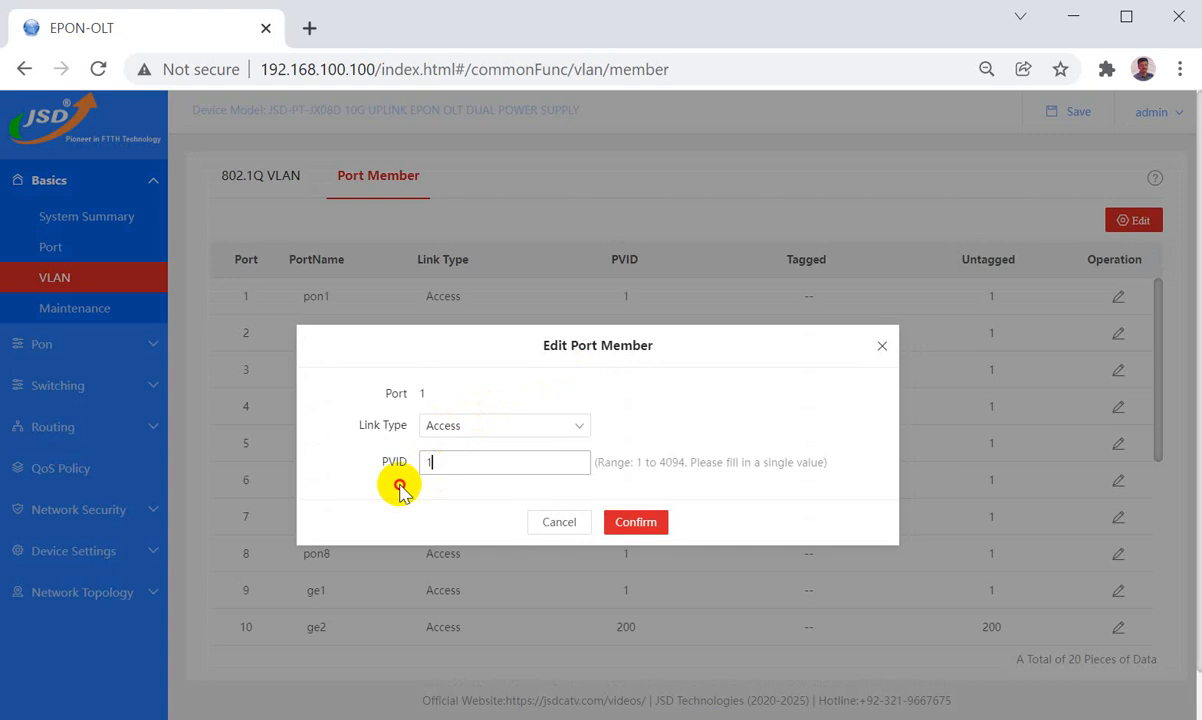
pyautogui.hotkey('ctrl', 'a')
pyautogui.write('2000')
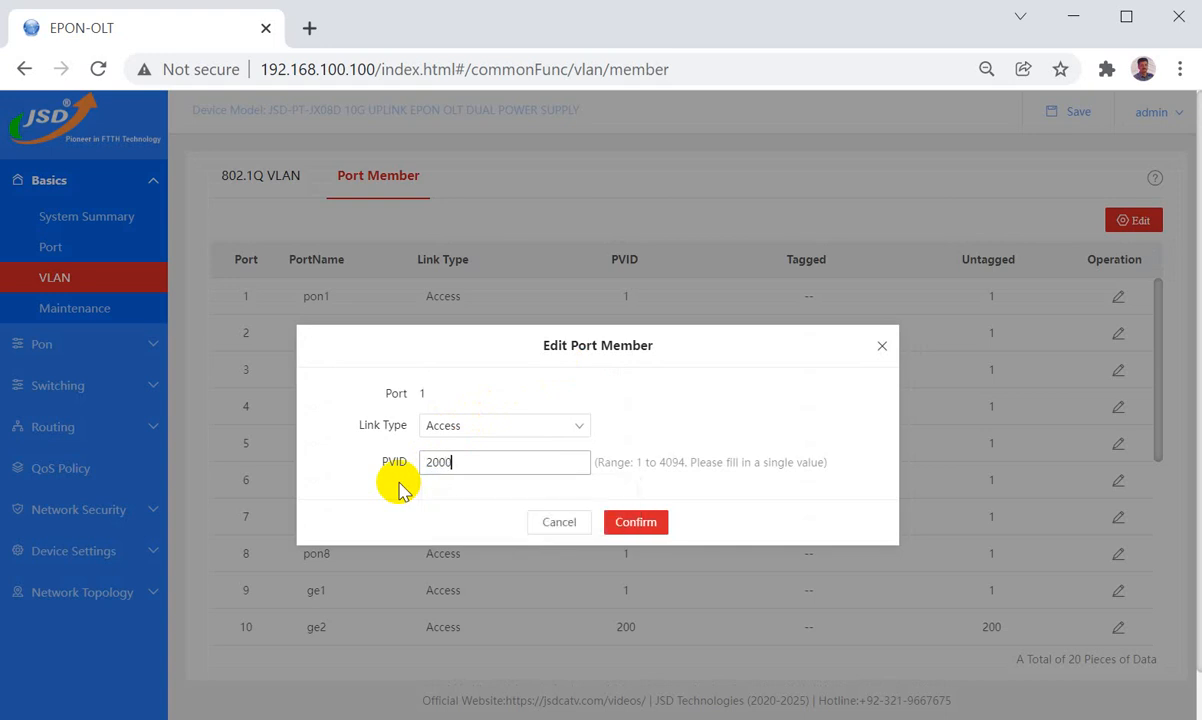
pyautogui.click(634, 524)
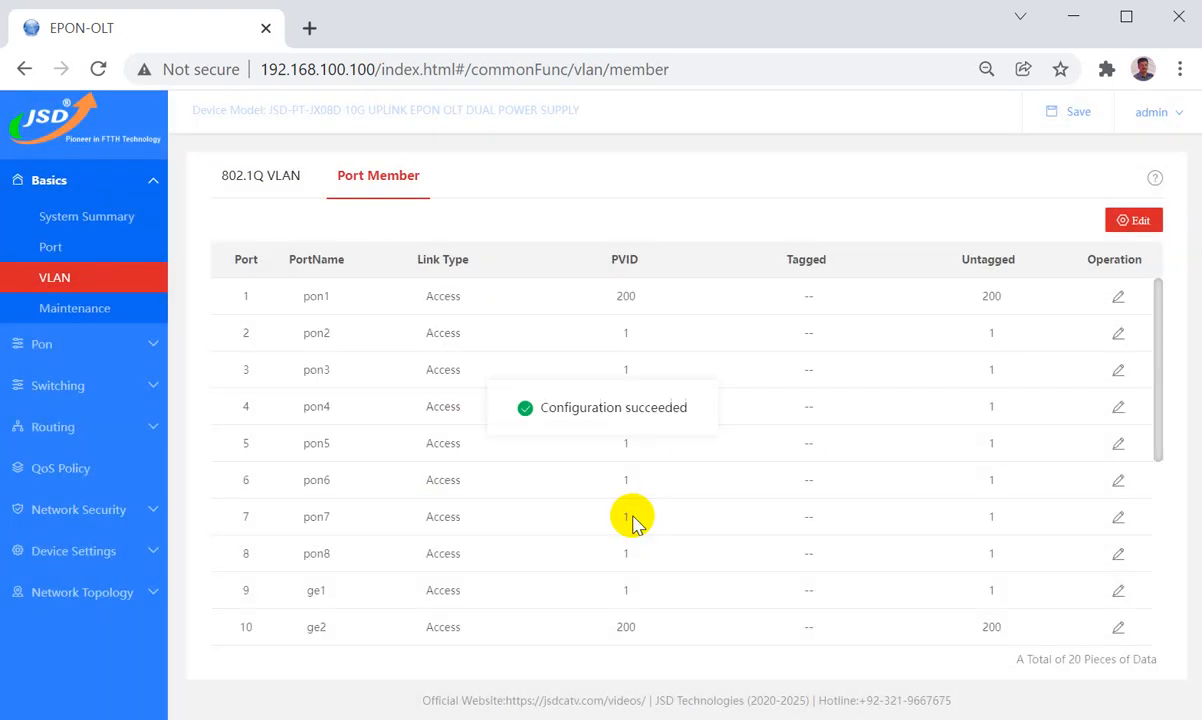
# - Check the ge2 link status in the system summary, and switch to WinBox to view the PPP secrets and interfaces
pyautogui.click(86, 220)
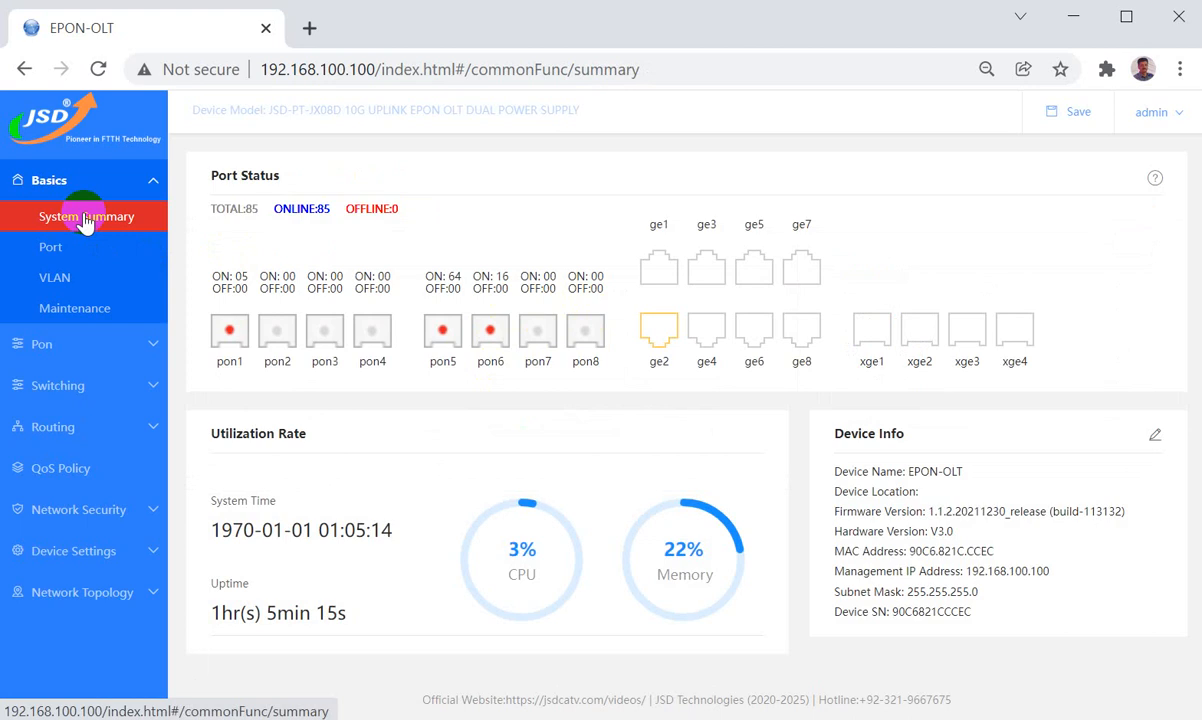
pyautogui.moveTo(650, 340)
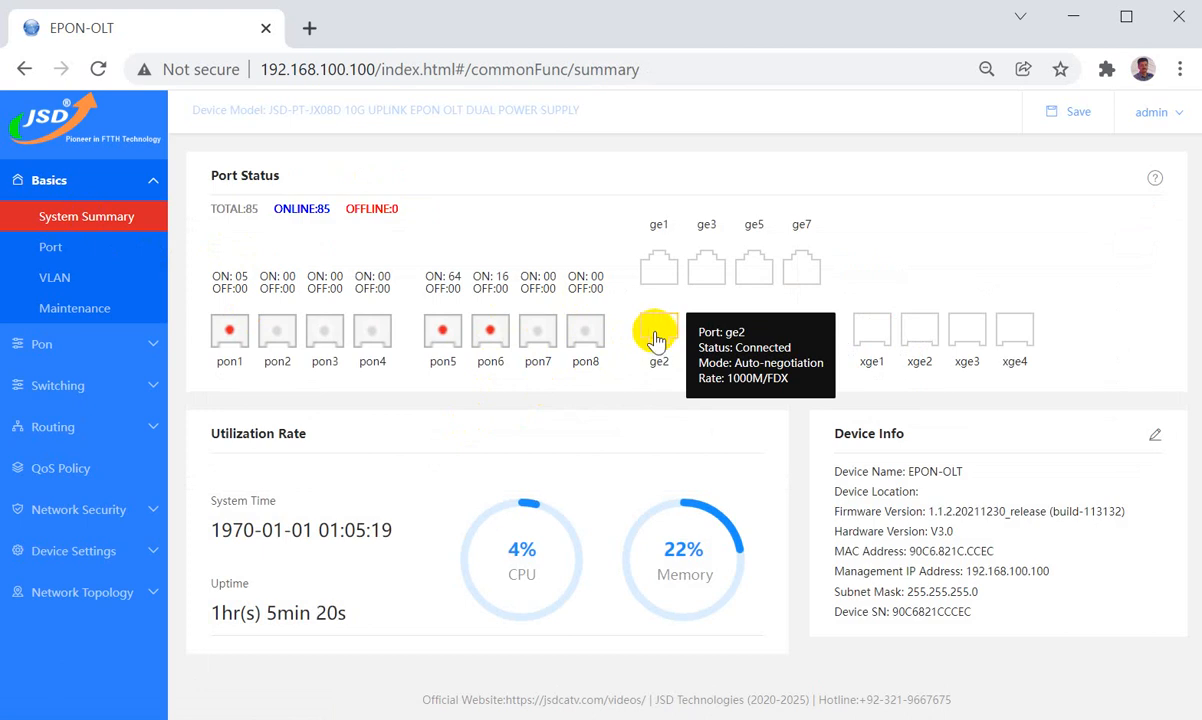
pyautogui.hotkey('alt', 'Tab')
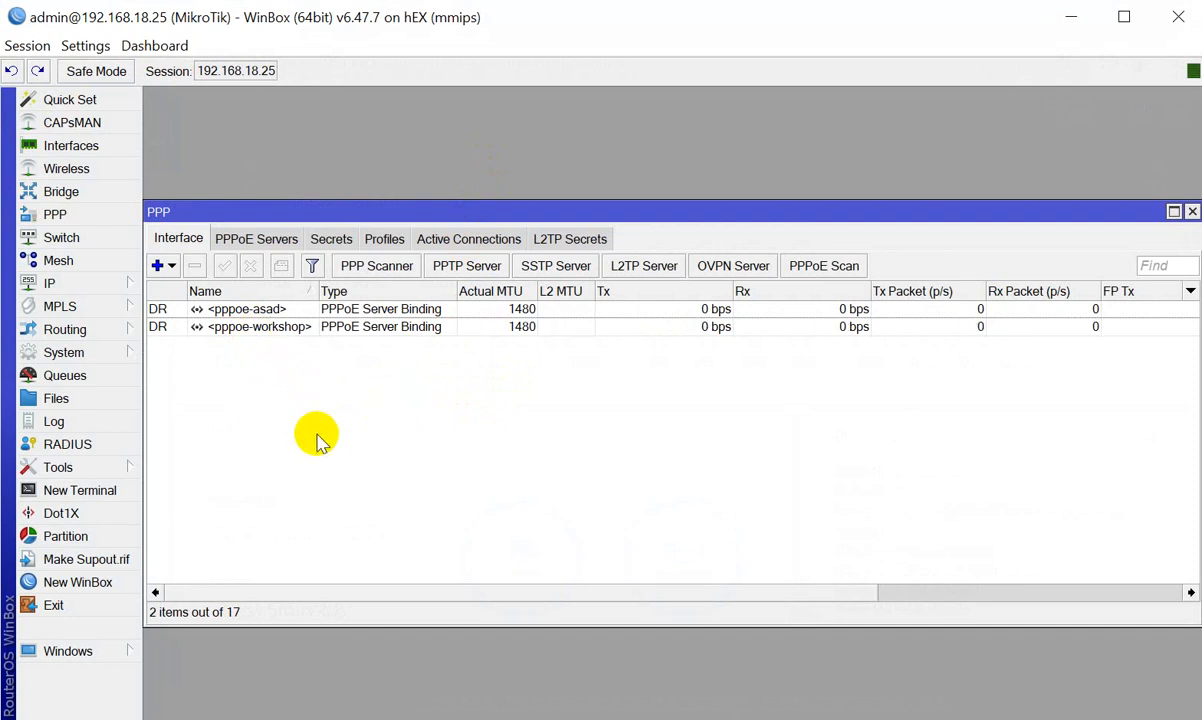
pyautogui.click(328, 240)
pyautogui.click(185, 241)
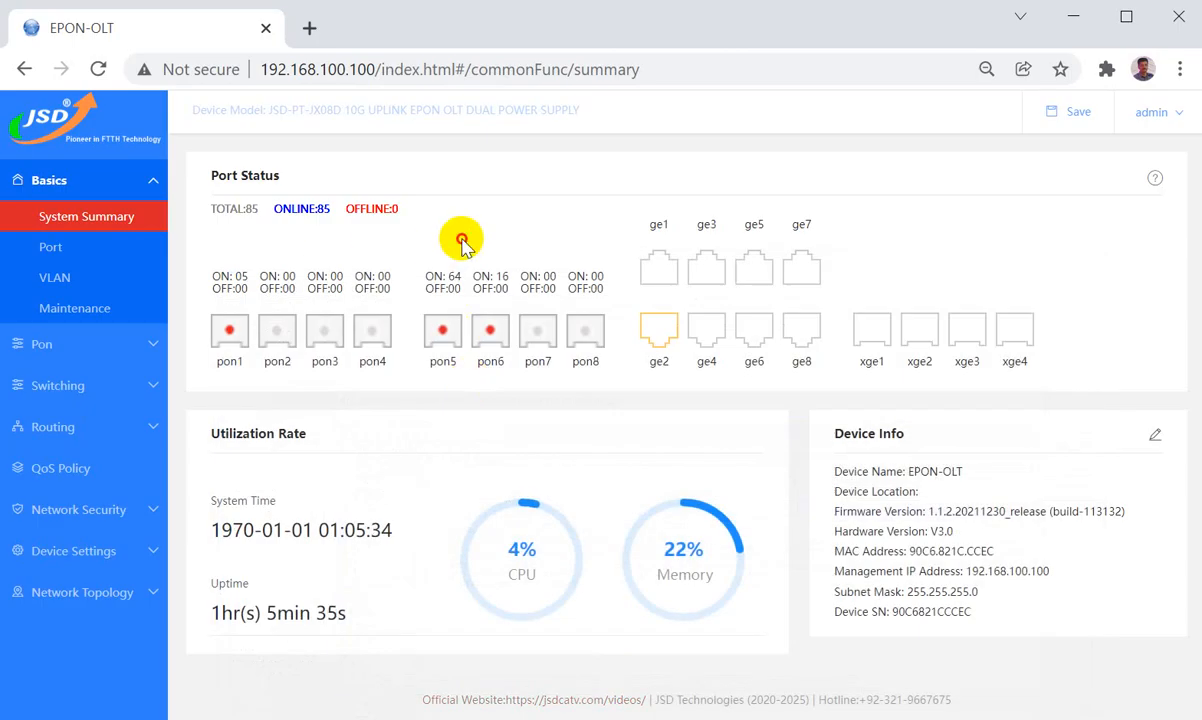
# - Open a new 802.1Q VLAN entry on the OLT's web interface and enter 110,3011-3015 as its VLAN ID
pyautogui.click(117, 313)
pyautogui.click(54, 278)
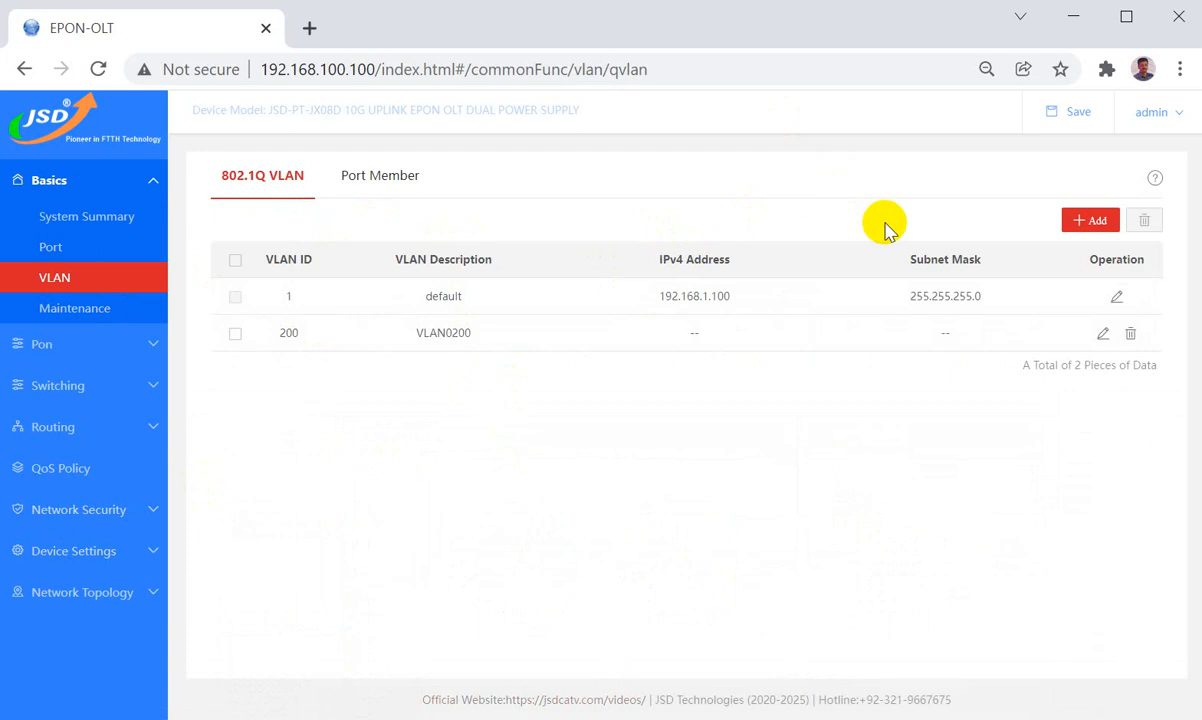
pyautogui.click(1086, 221)
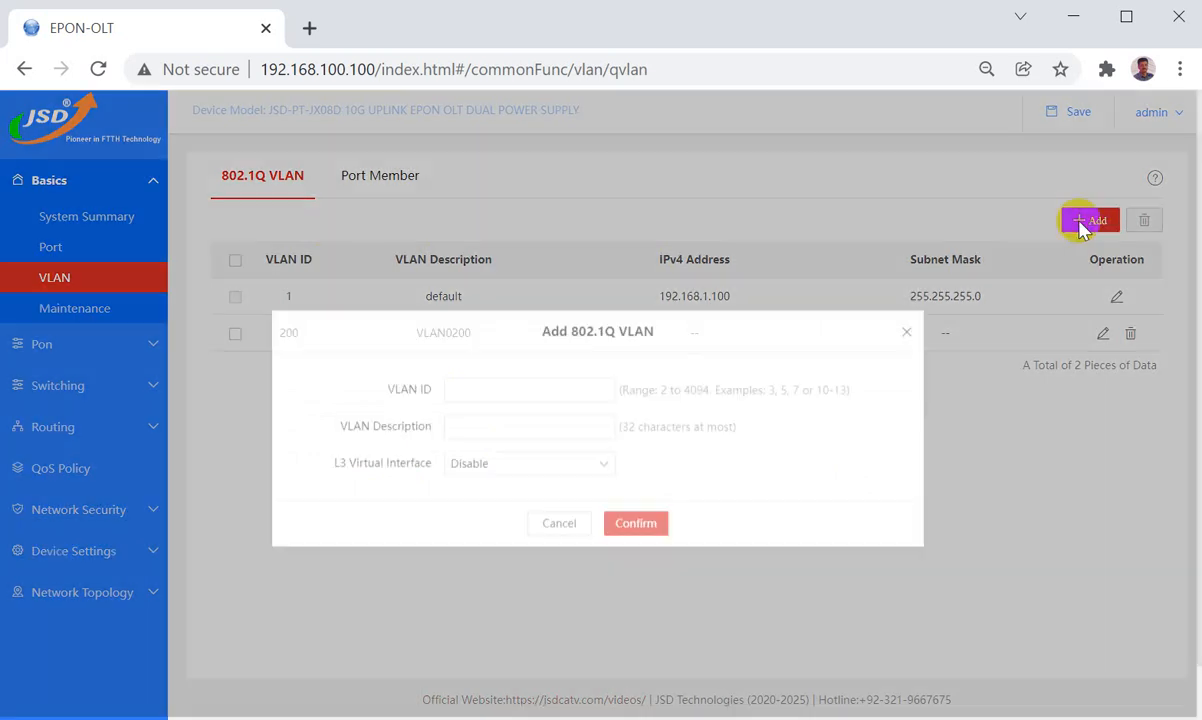
pyautogui.click(494, 400)
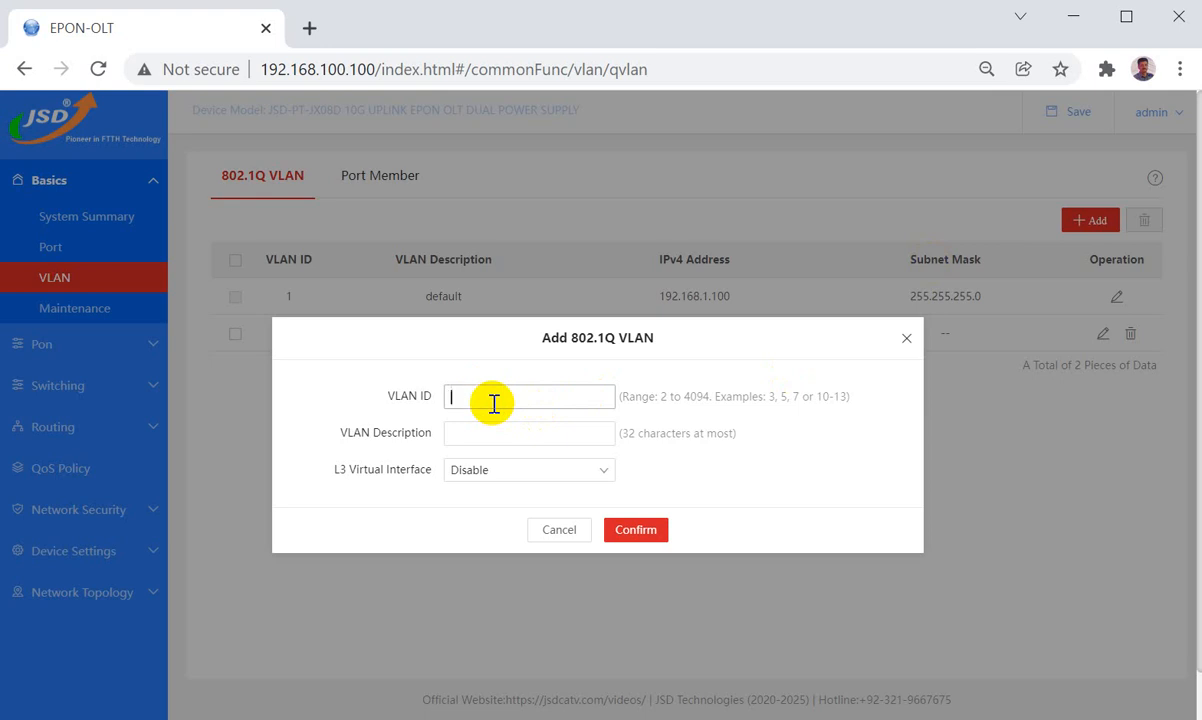
pyautogui.write('100')
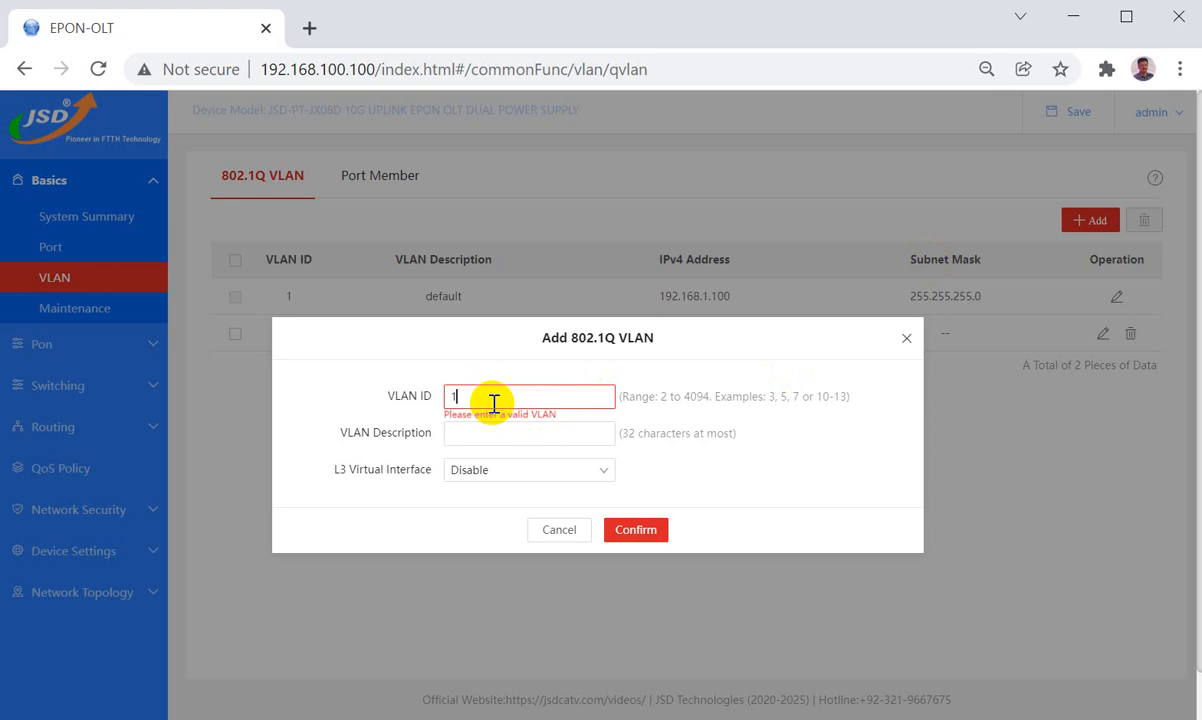
pyautogui.press('BackSpace')
pyautogui.press('BackSpace')
pyautogui.press('BackSpace')
pyautogui.write('11')
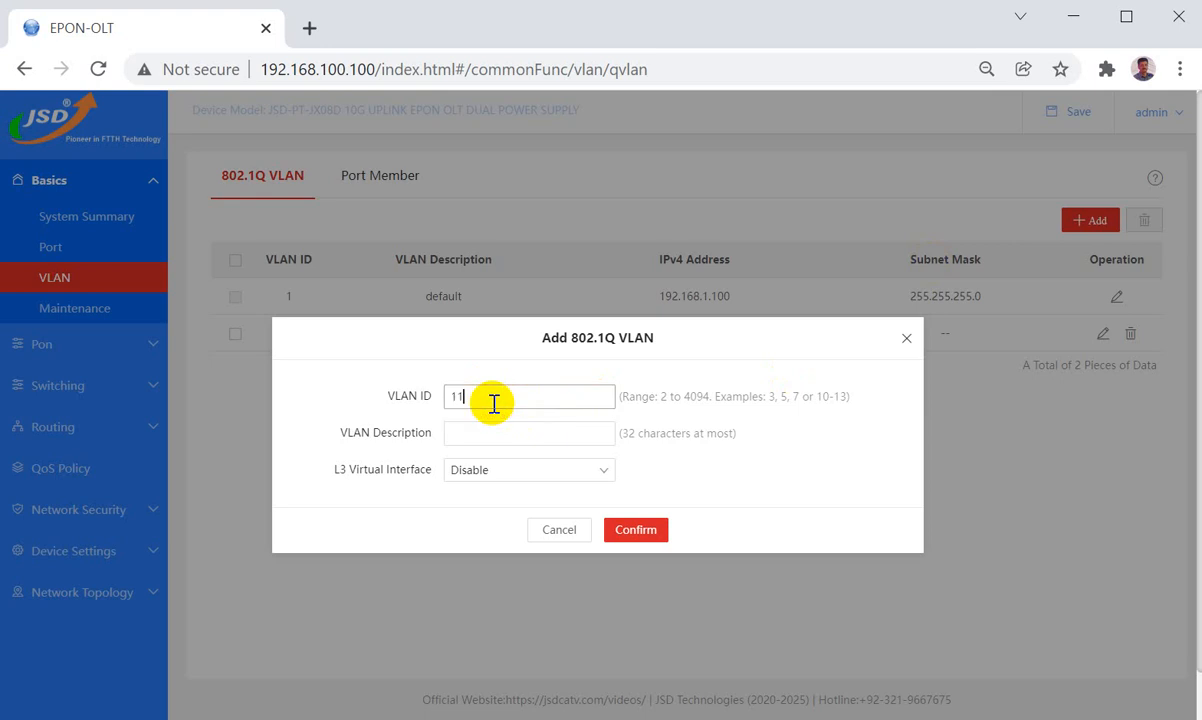
pyautogui.write('0,')
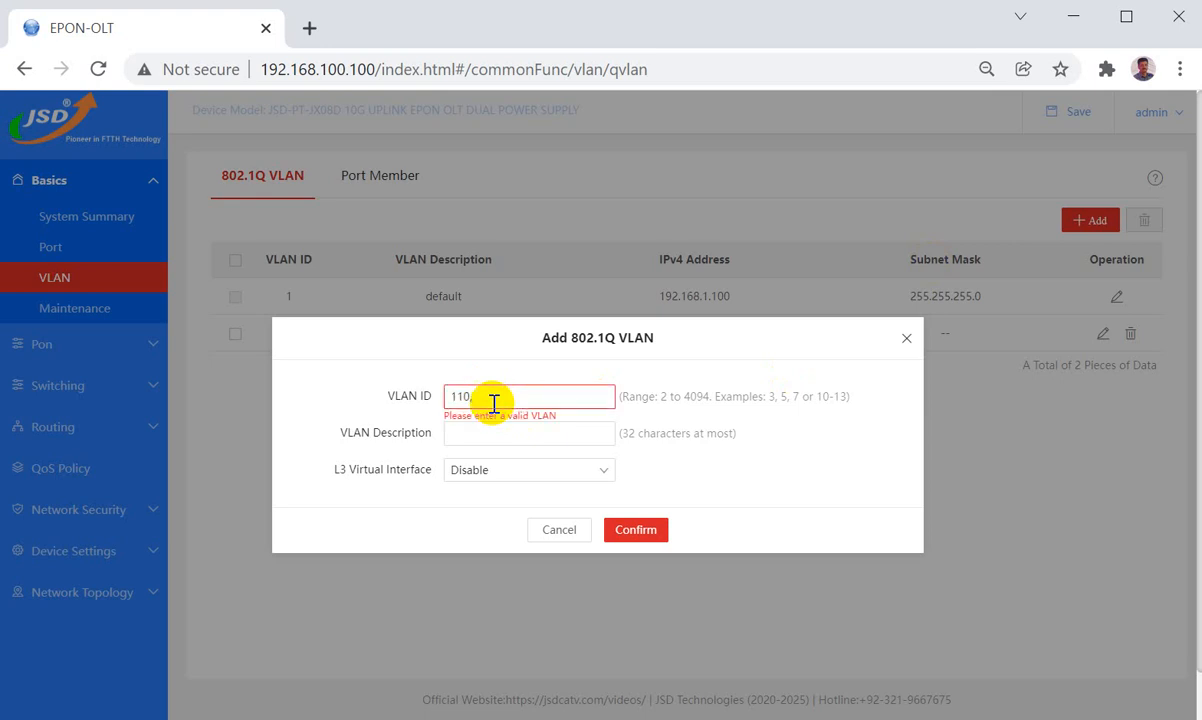
pyautogui.write('30')
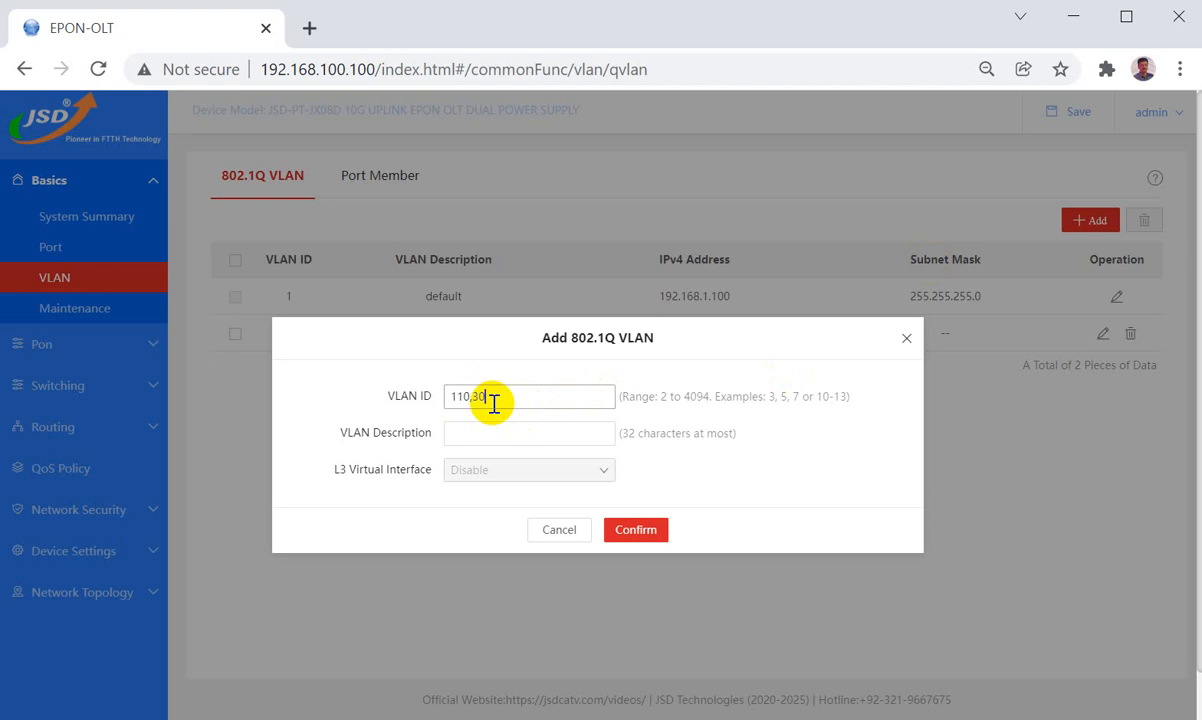
pyautogui.write('11-')
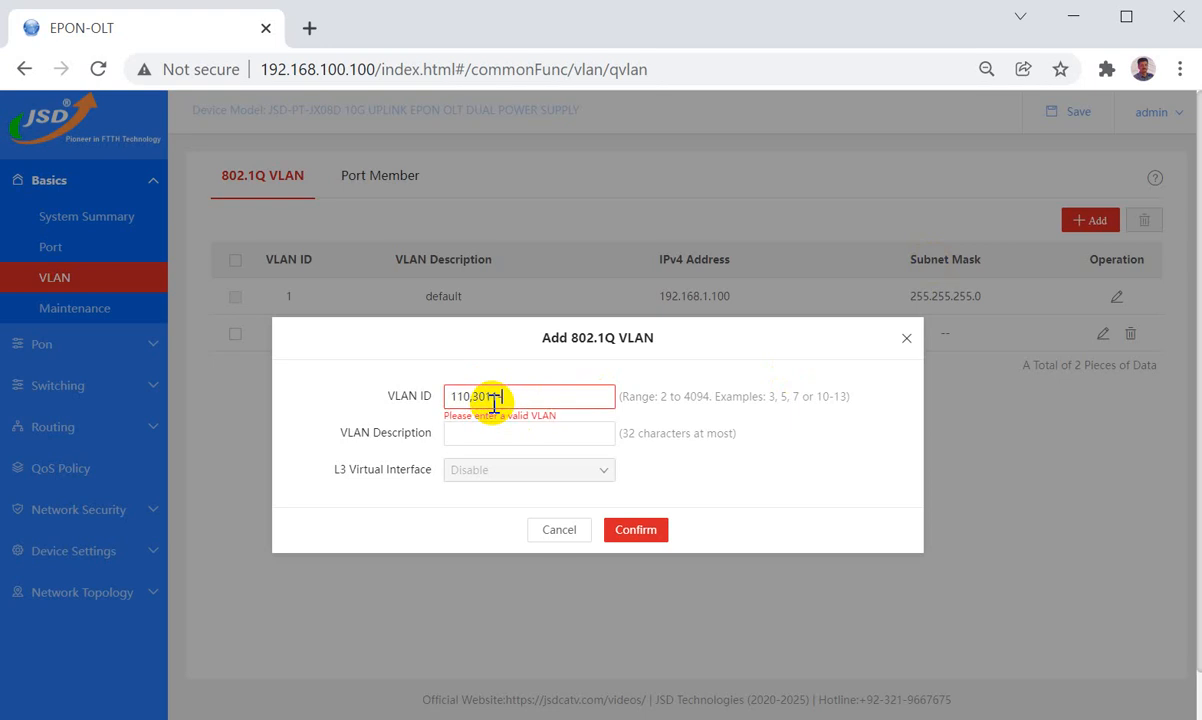
pyautogui.write('3015')
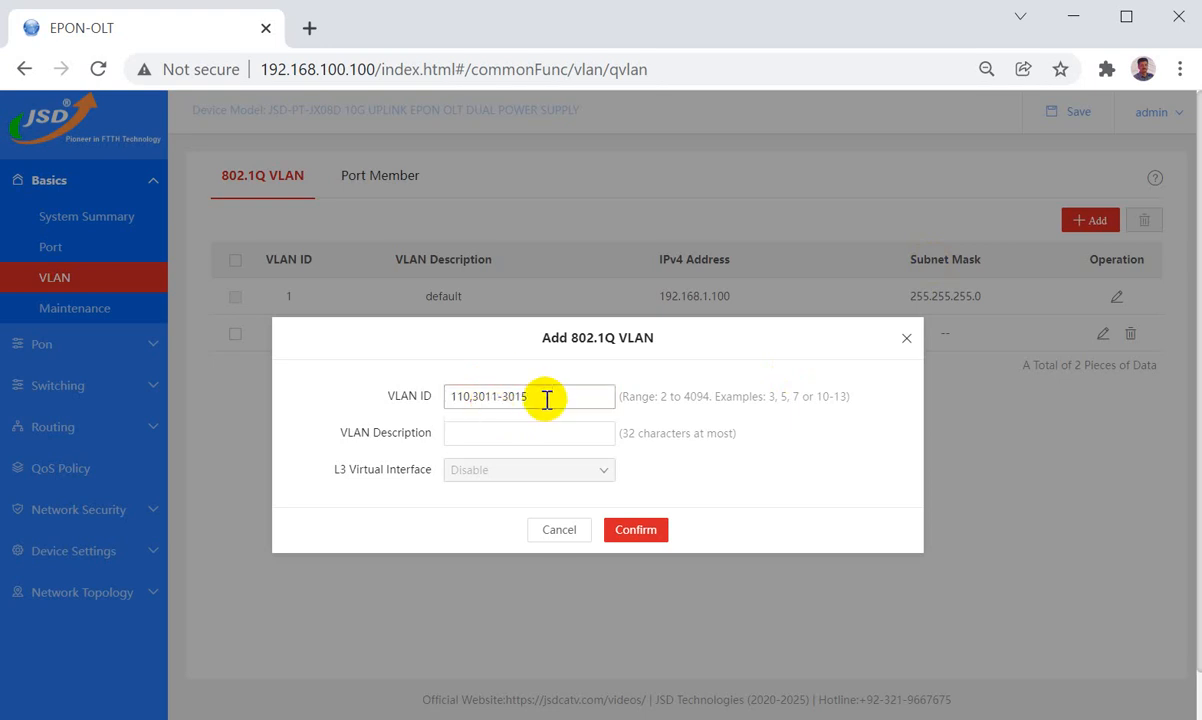
pyautogui.click(540, 400)
pyautogui.moveTo(540, 400); pyautogui.dragTo(484, 393)
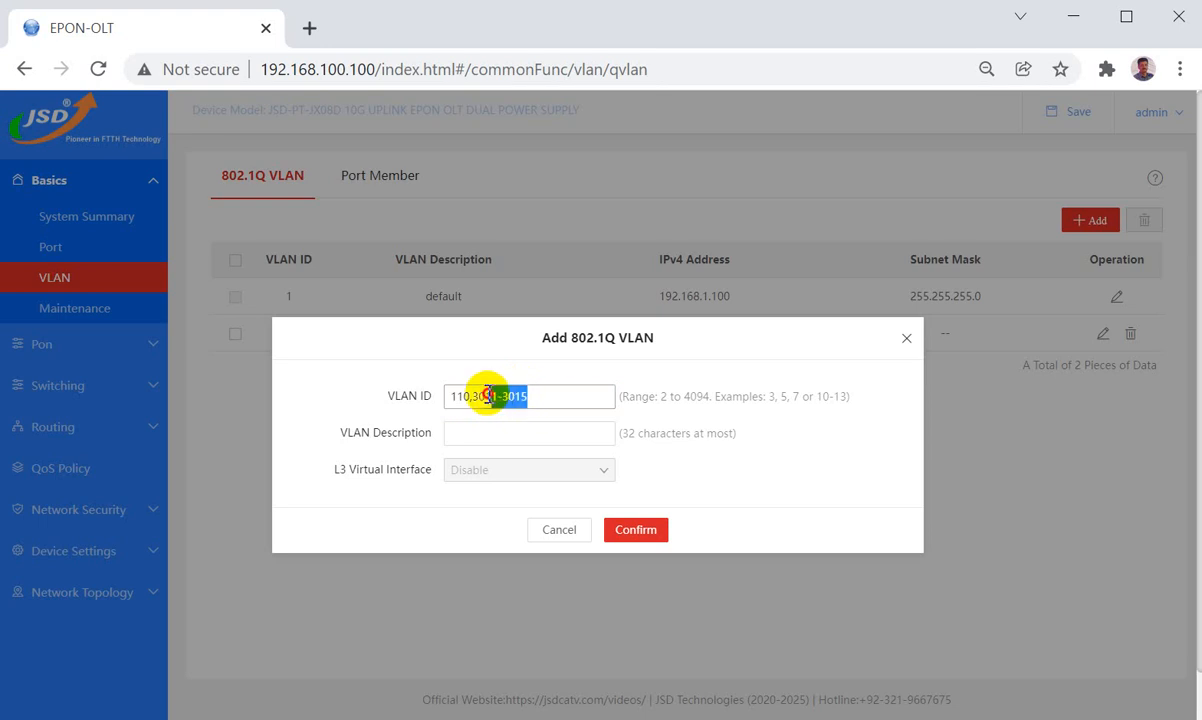
pyautogui.click(515, 397)
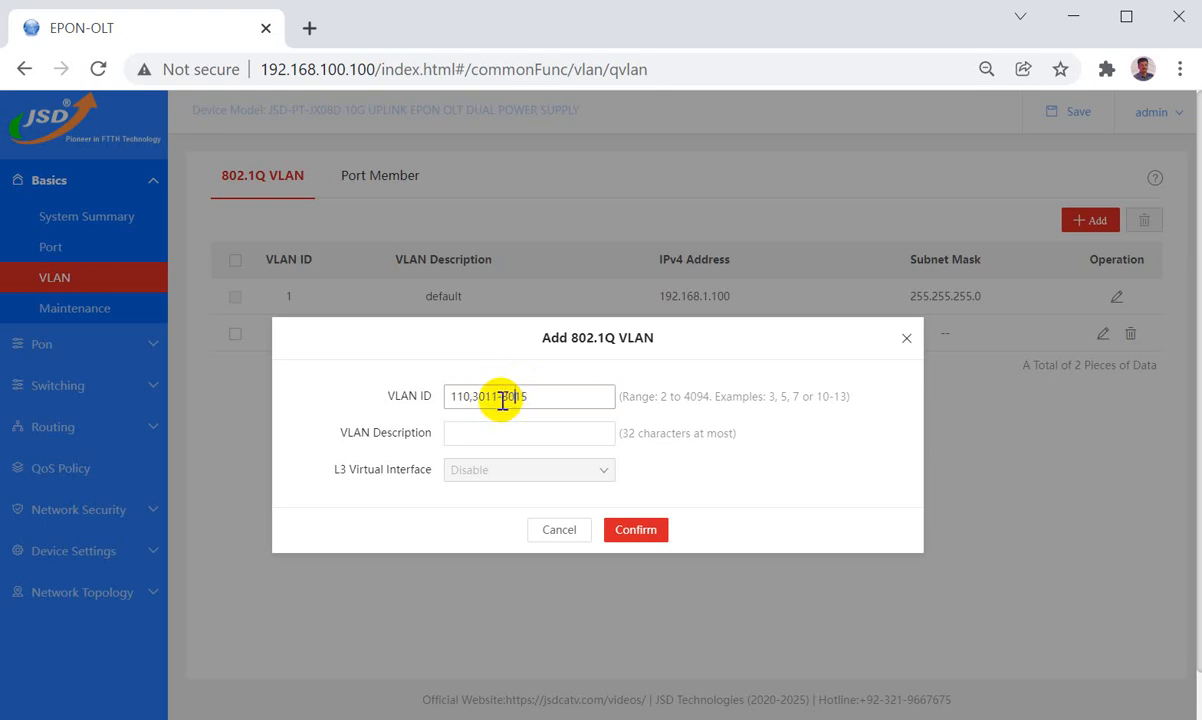
pyautogui.click(499, 400)
pyautogui.click(540, 398)
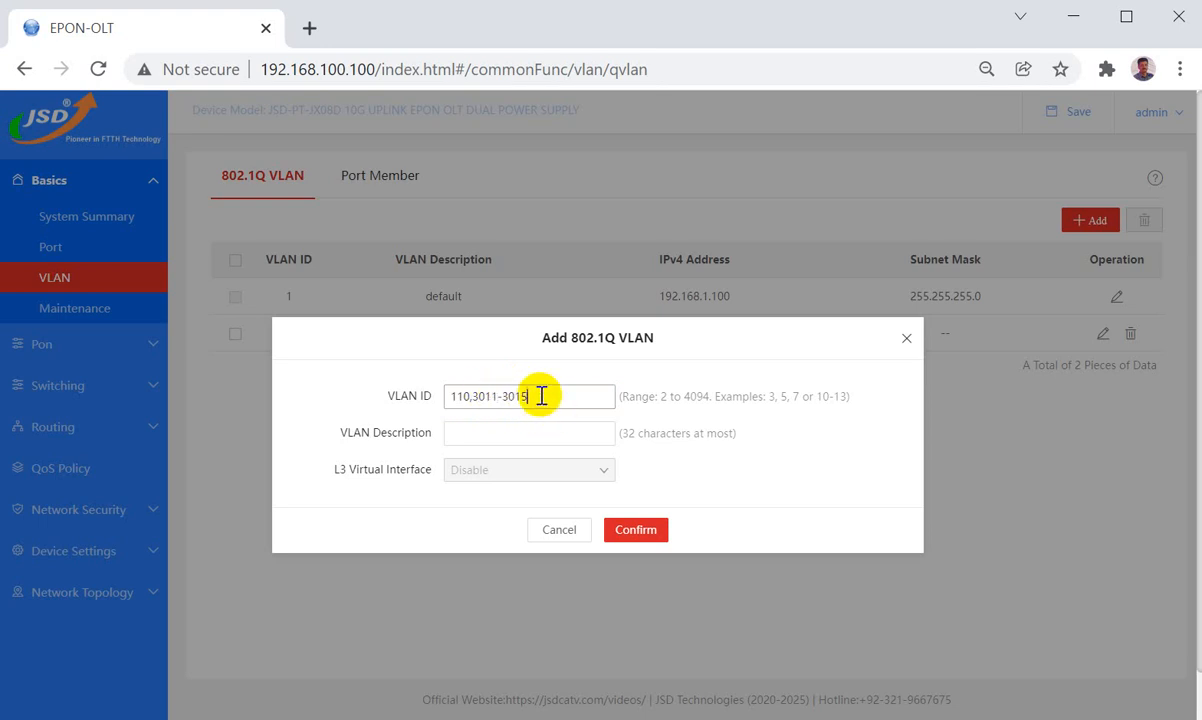
pyautogui.doubleClick(456, 397)
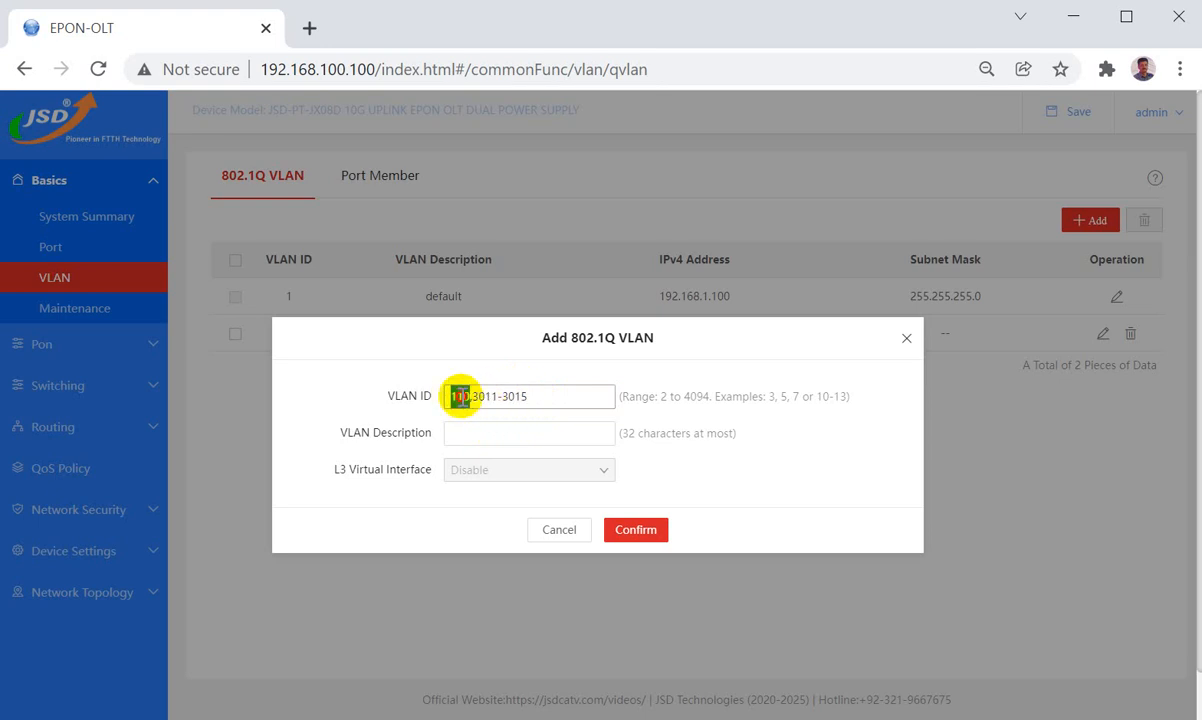
pyautogui.click(490, 397)
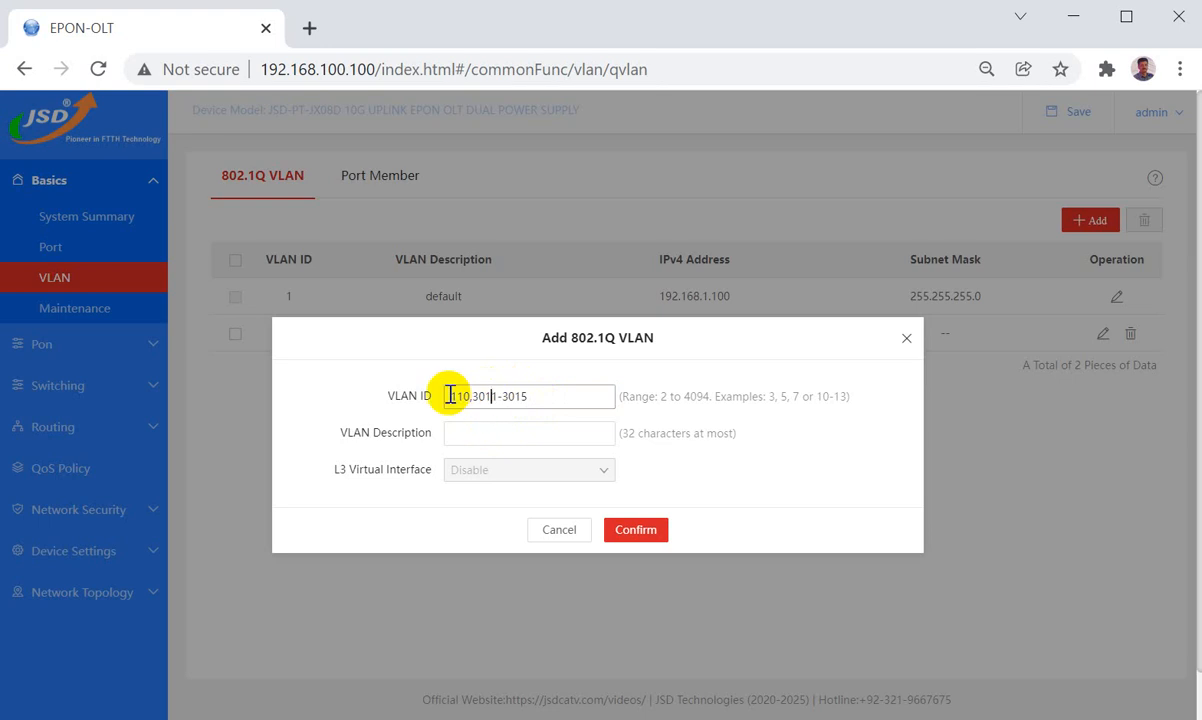
pyautogui.click(449, 396)
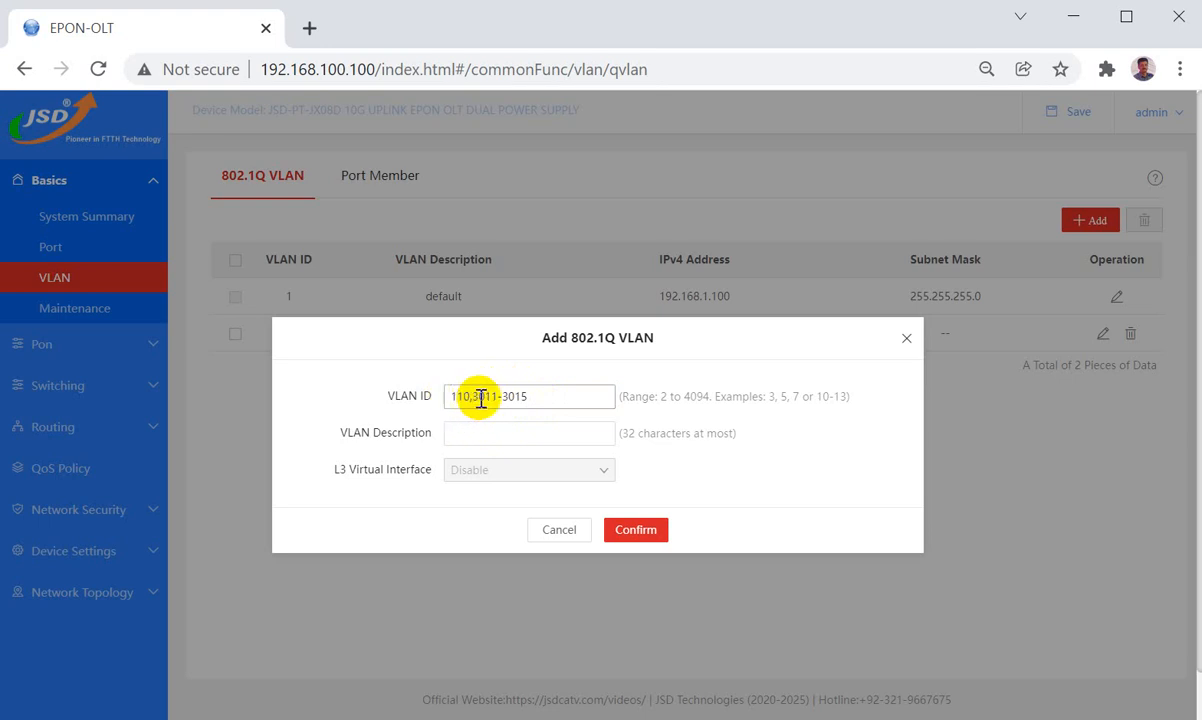
pyautogui.click(474, 394)
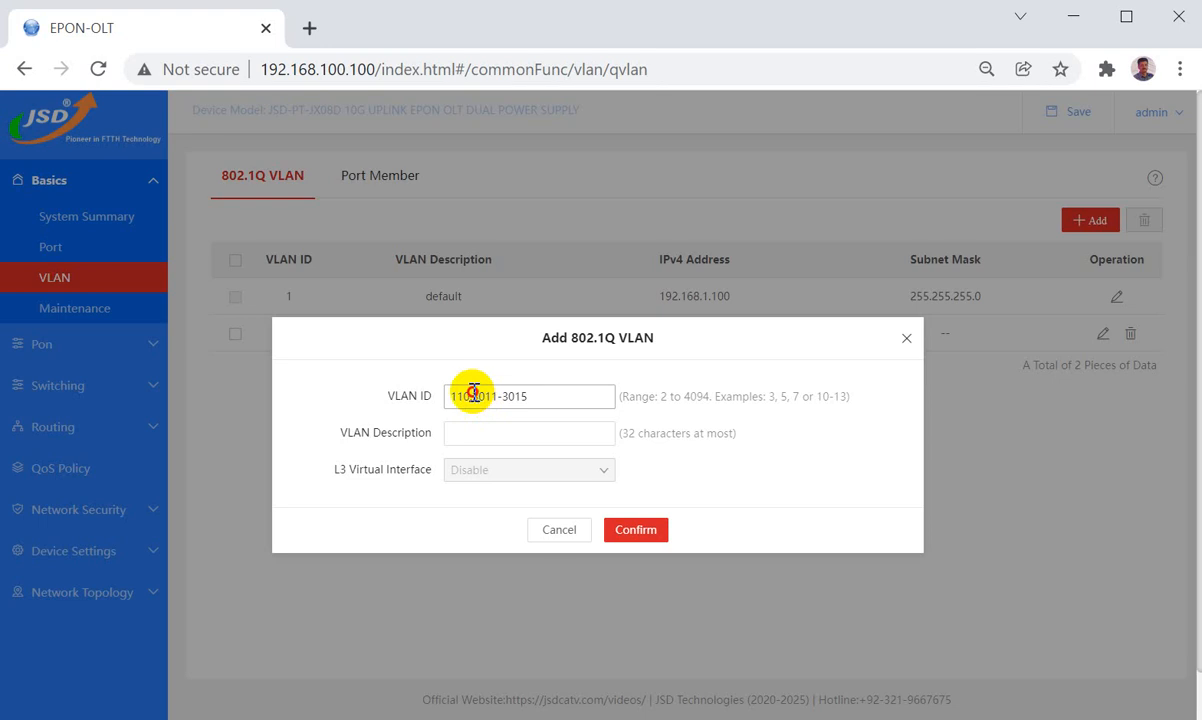
pyautogui.moveTo(474, 394); pyautogui.dragTo(502, 398)
pyautogui.click(497, 397)
pyautogui.click(518, 394)
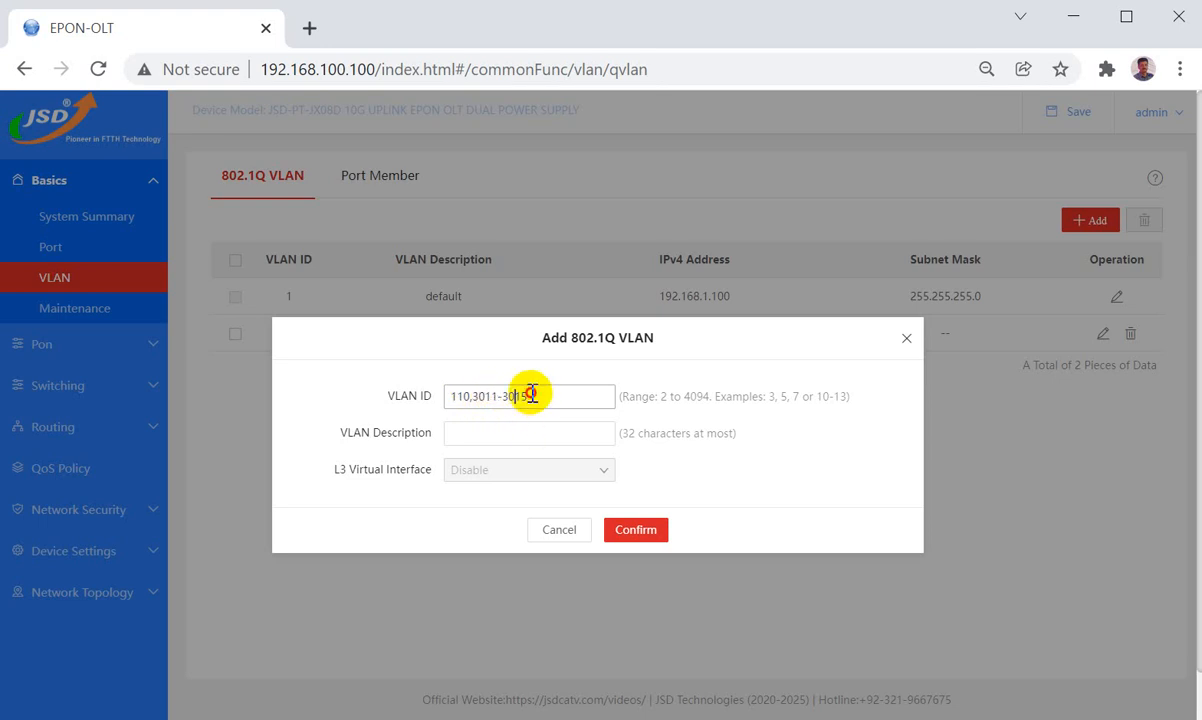
# - Confirm the new 802.1Q VLAN entry to create VLANs 110 and 3011-3015
pyautogui.click(479, 396)
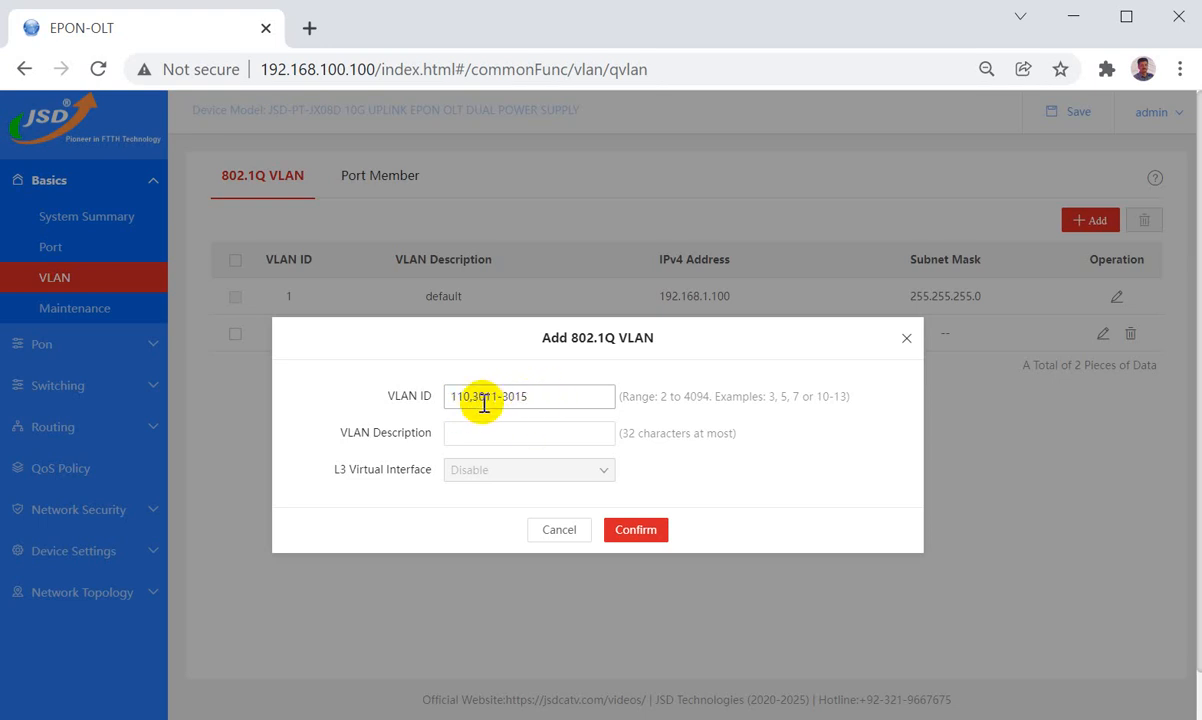
pyautogui.click(539, 396)
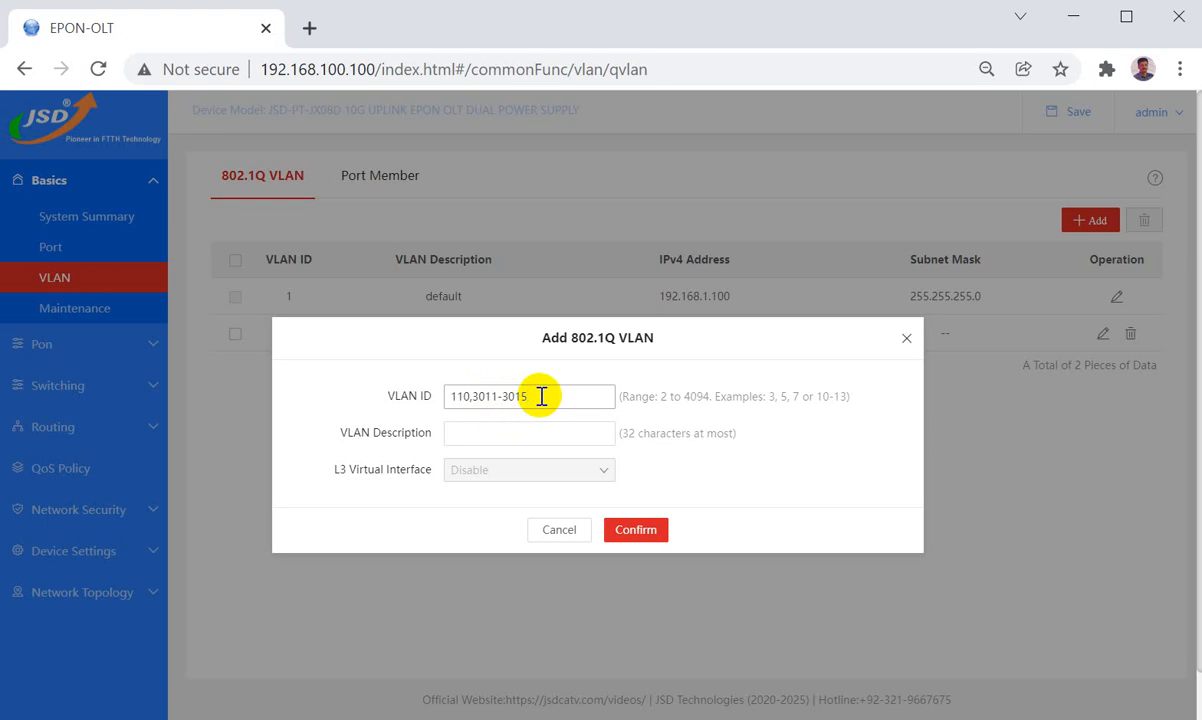
pyautogui.click(455, 396)
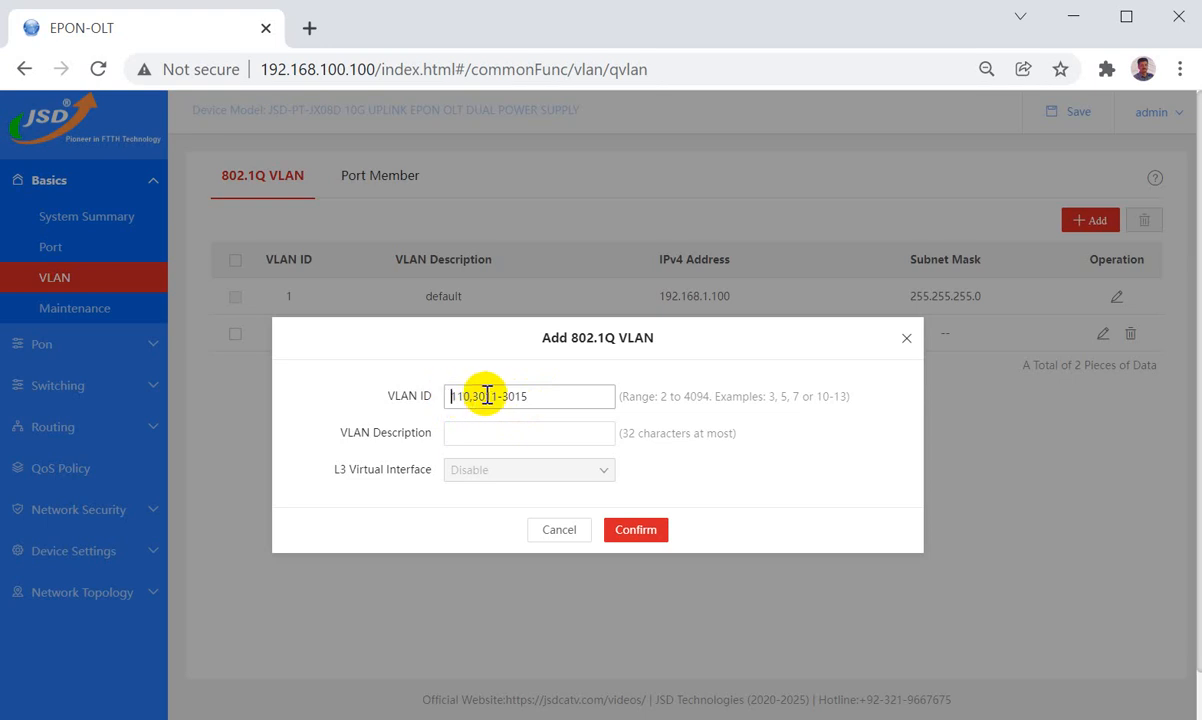
pyautogui.moveTo(472, 397); pyautogui.dragTo(521, 397)
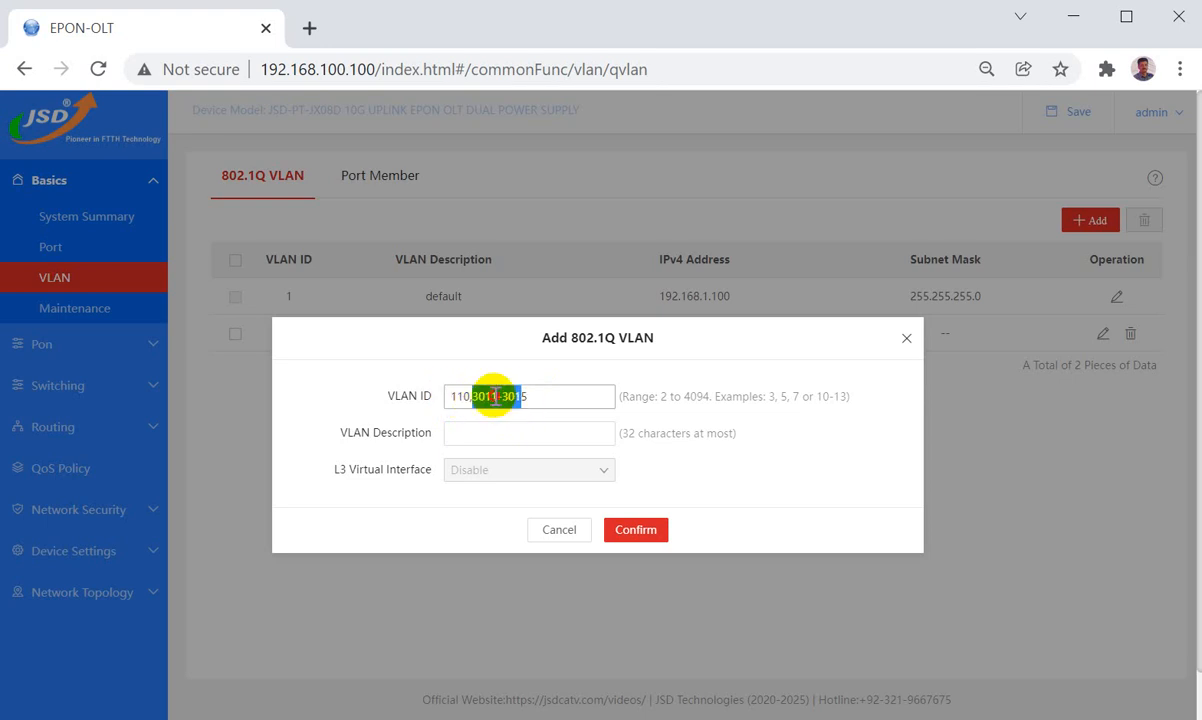
pyautogui.click(505, 397)
pyautogui.click(637, 530)
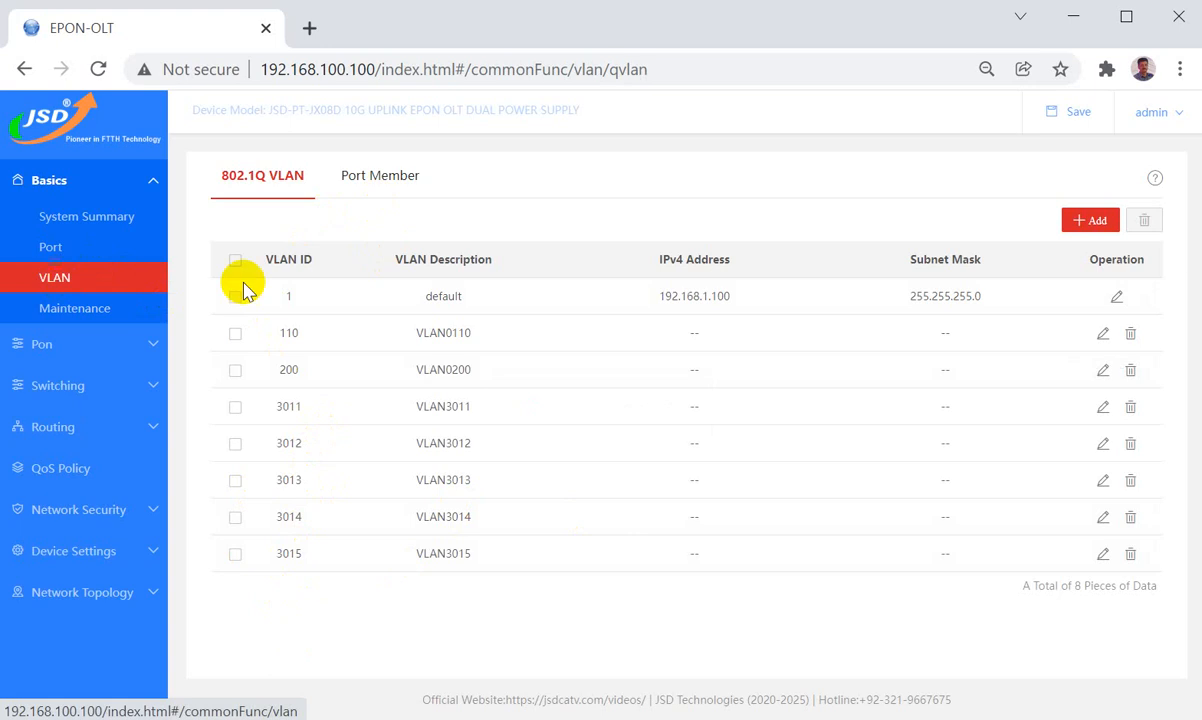
# - In the VLAN port member list, edit port ge2 (port 10) to Trunk link type with PVID 1
pyautogui.click(377, 183)
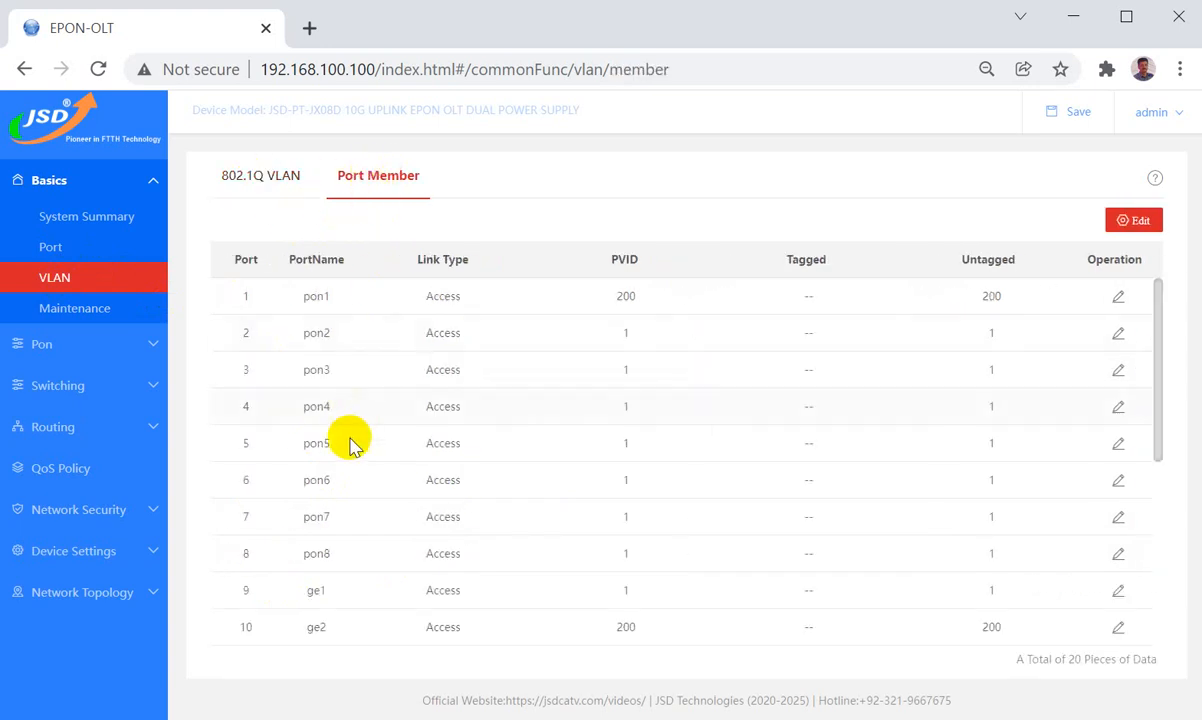
pyautogui.scroll(-1, 348, 470)
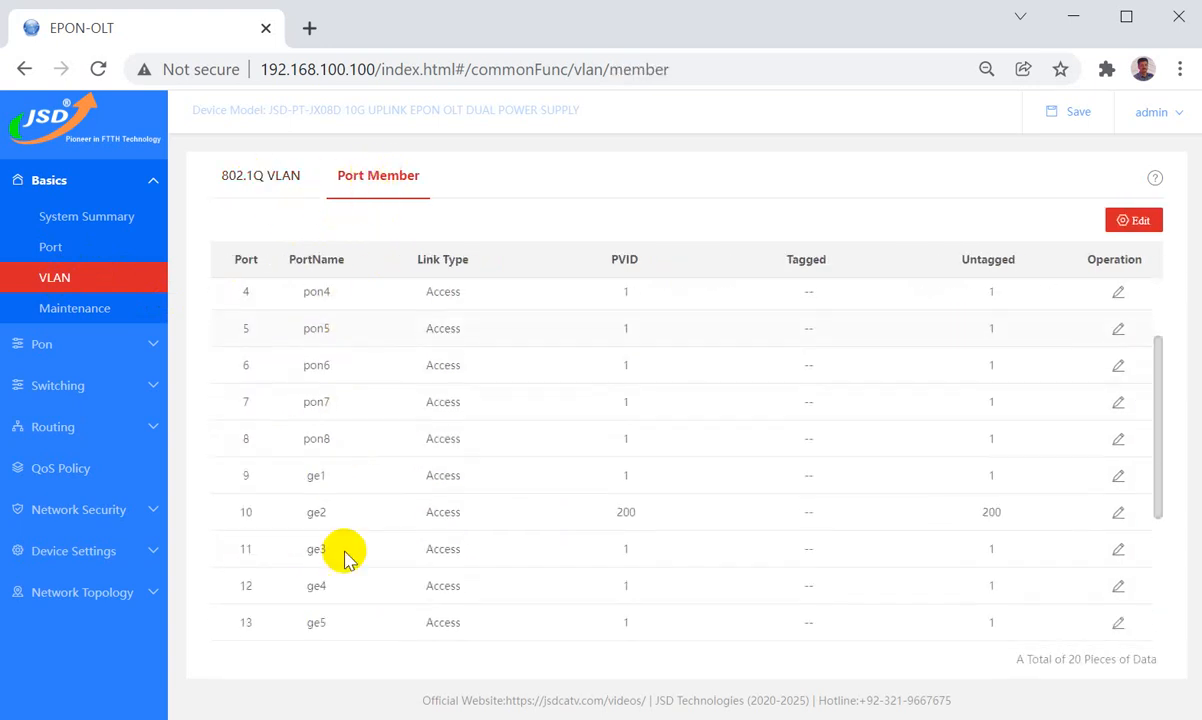
pyautogui.click(1118, 512)
pyautogui.click(465, 427)
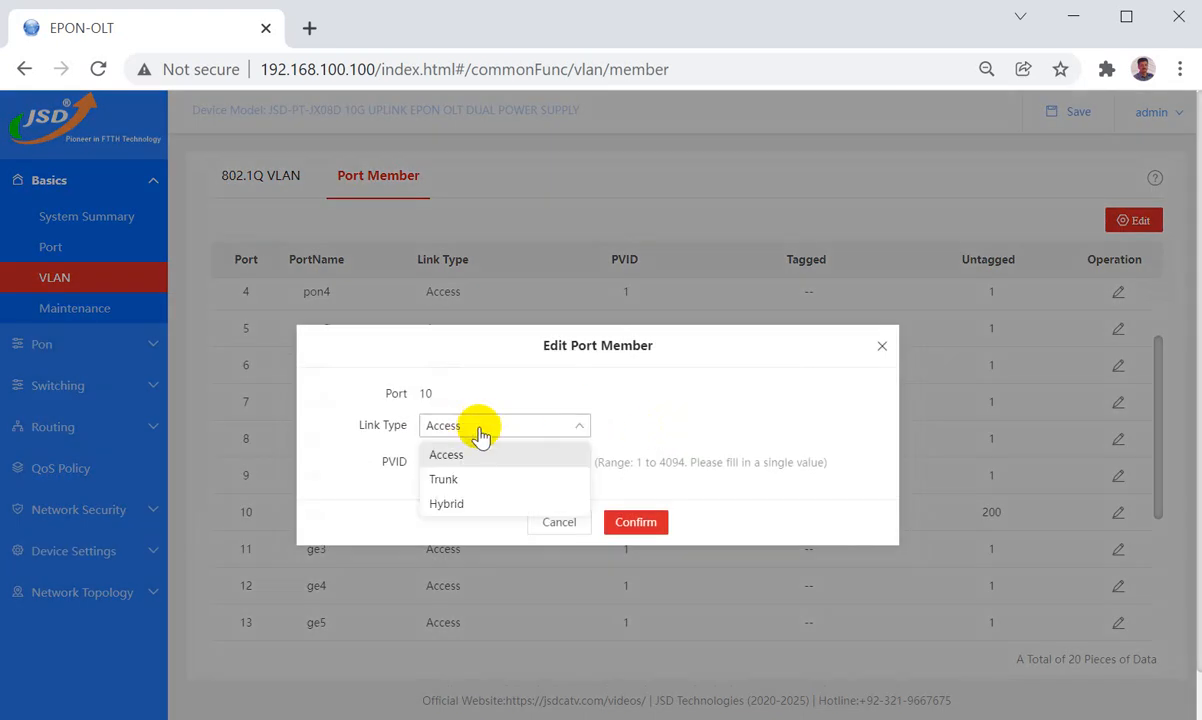
pyautogui.click(445, 481)
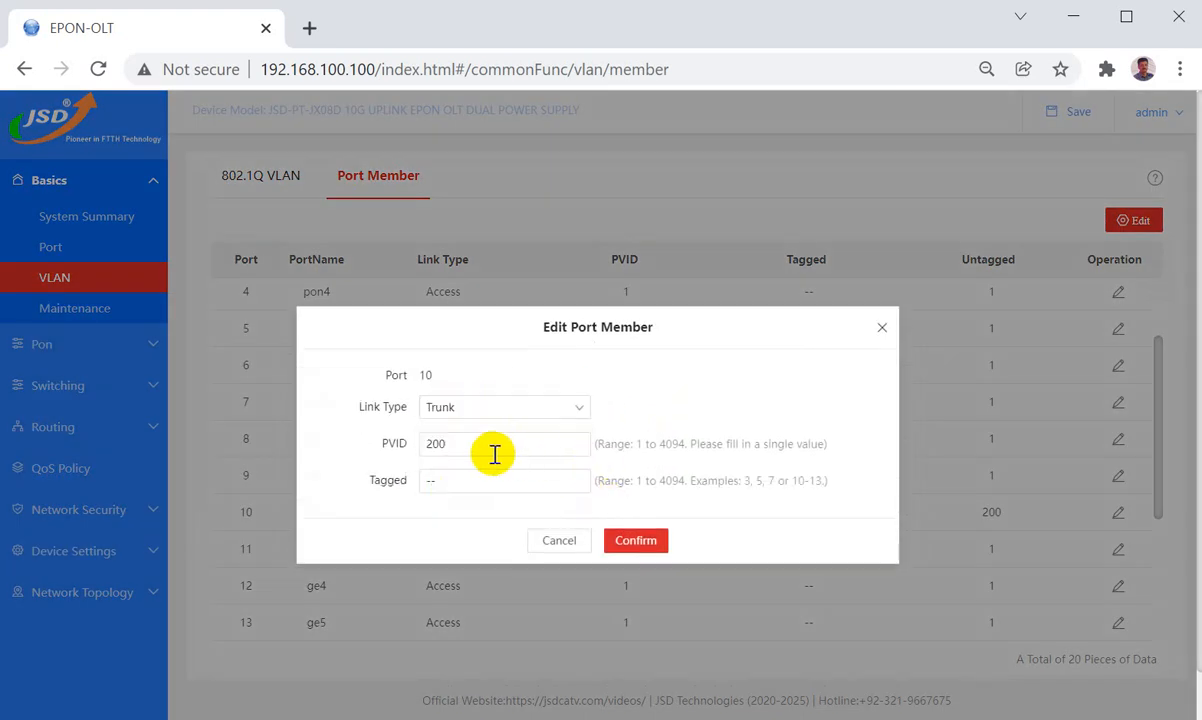
pyautogui.moveTo(494, 454); pyautogui.dragTo(397, 456)
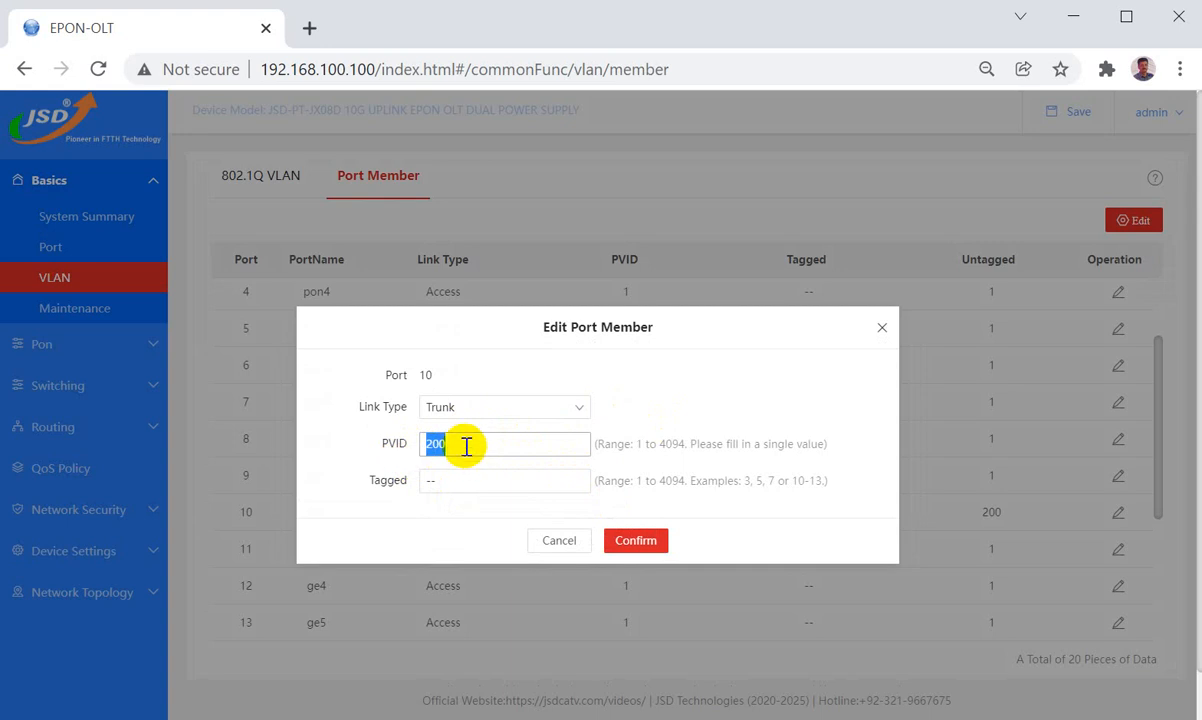
pyautogui.write('1')
# - Enter 110,3011-3015 as the tagged VLANs of port ge2
pyautogui.moveTo(416, 491); pyautogui.dragTo(374, 493)
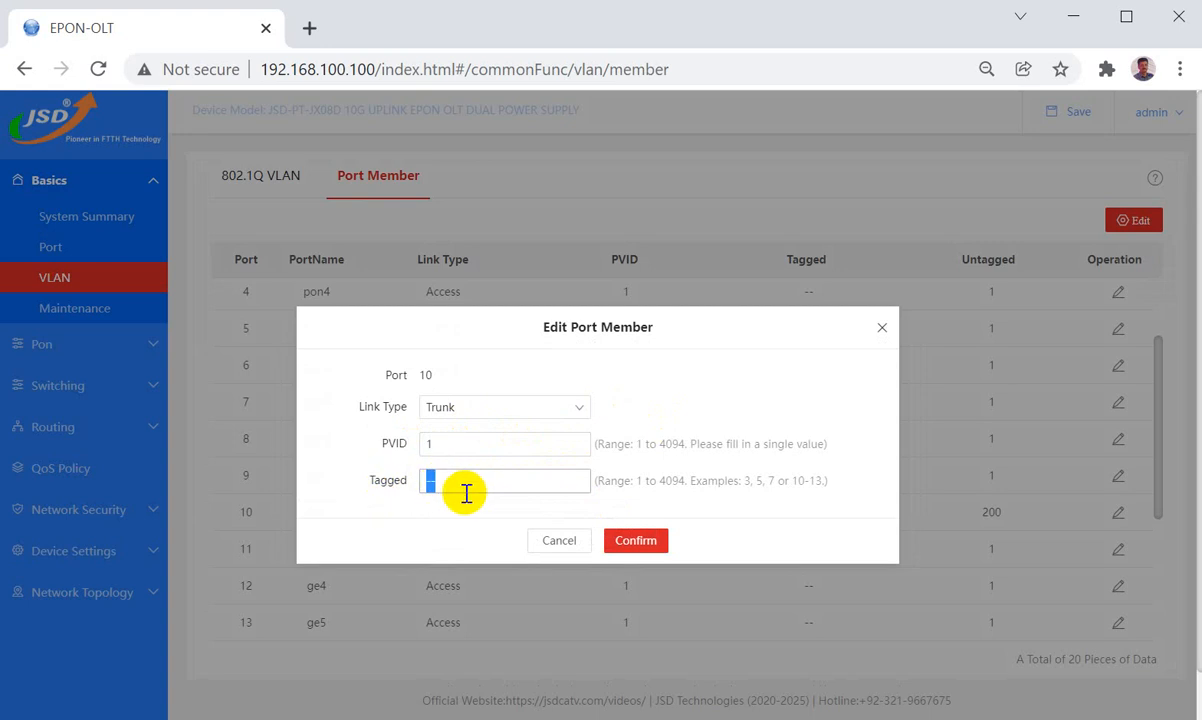
pyautogui.write('110,')
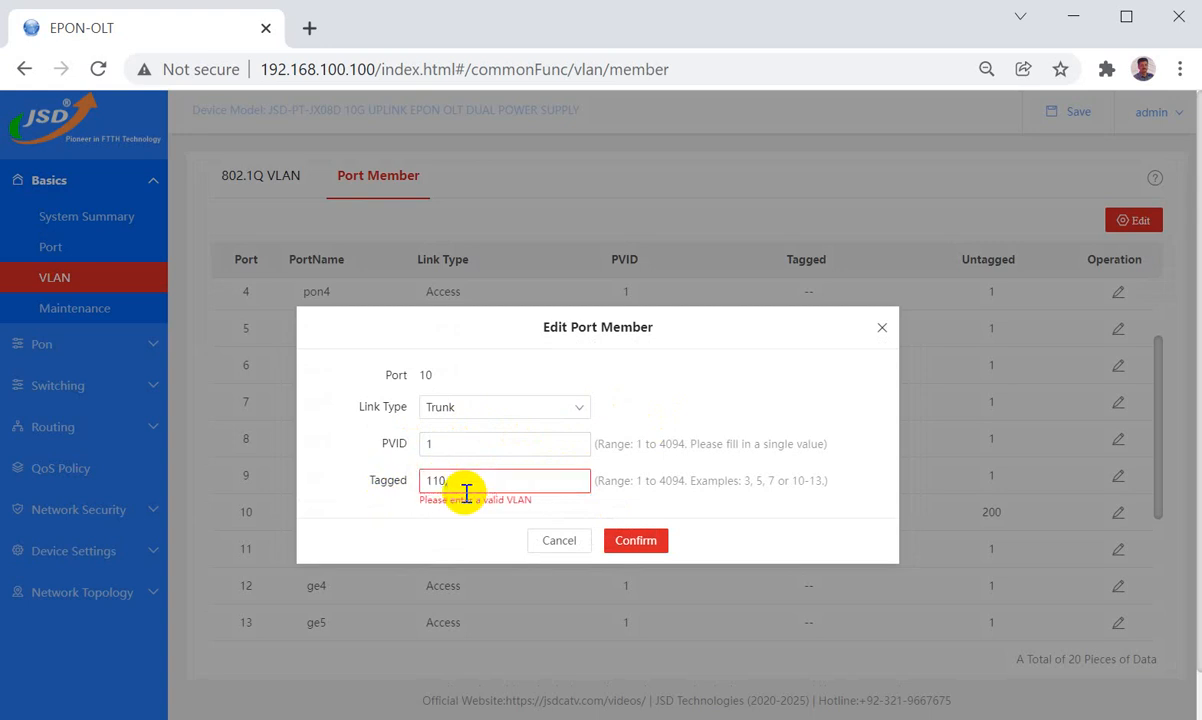
pyautogui.write('3011')
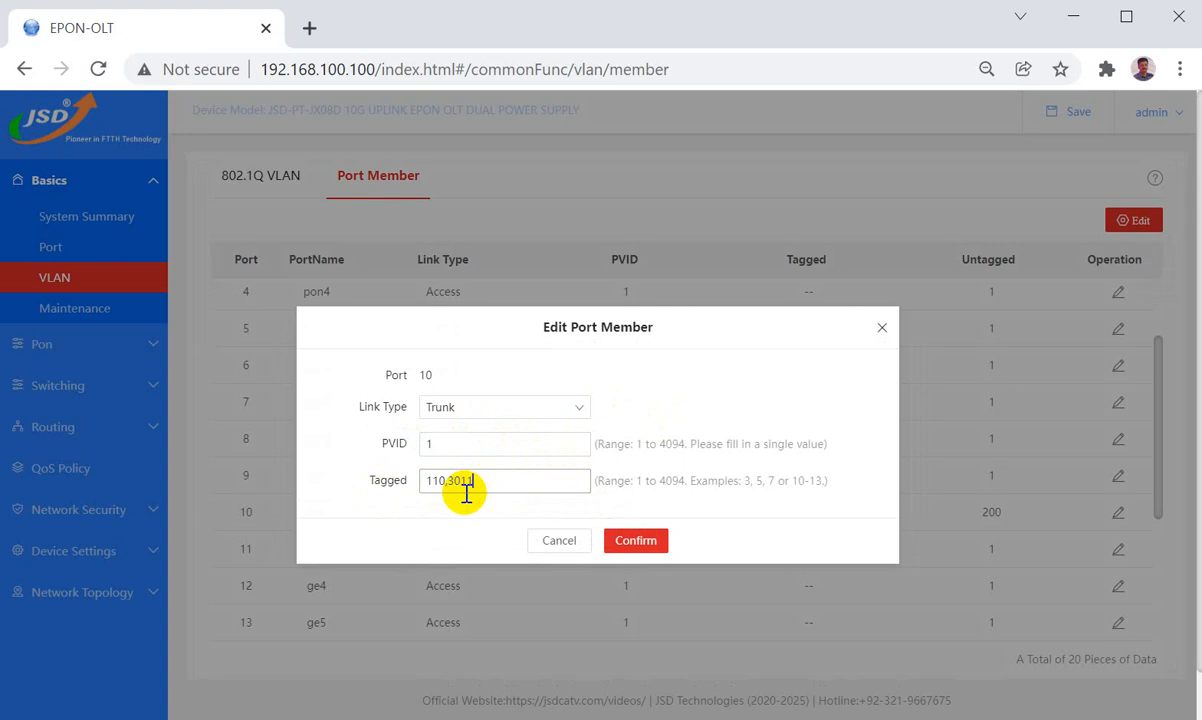
pyautogui.write('-301')
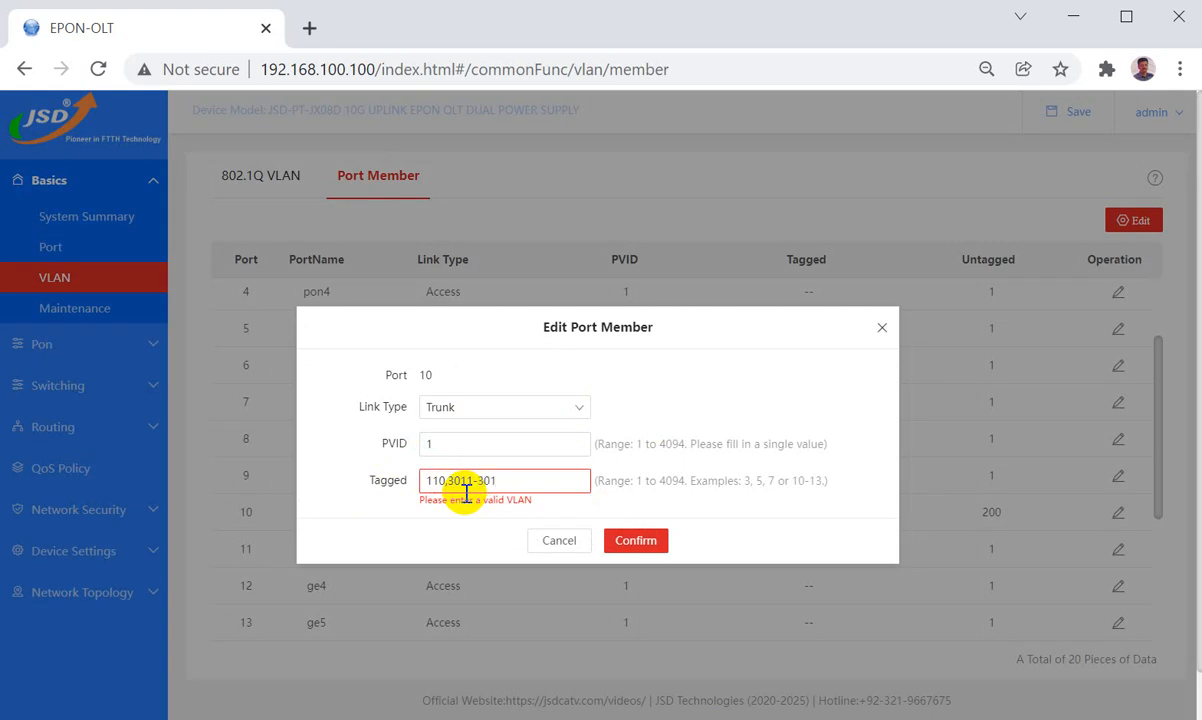
pyautogui.write('5')
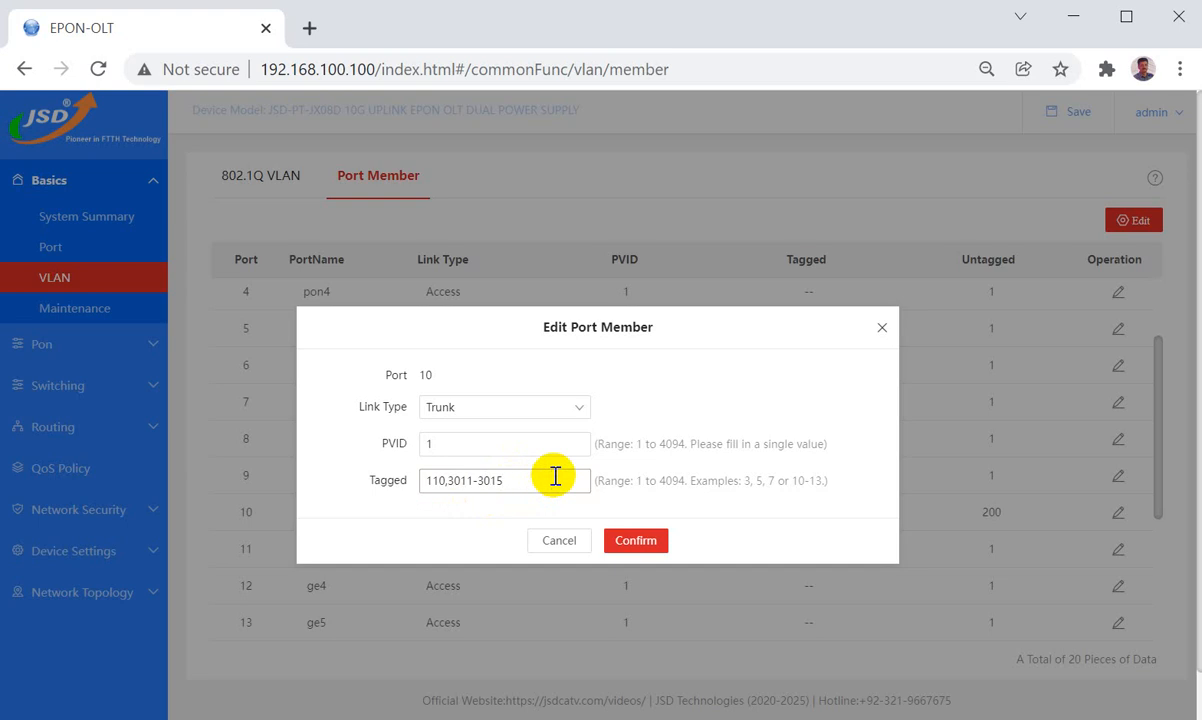
# - Copy the tagged VLAN list 110,3011-3015 for reuse and confirm the ge2 port member settings
pyautogui.moveTo(548, 479); pyautogui.dragTo(402, 486)
pyautogui.rightClick(443, 482)
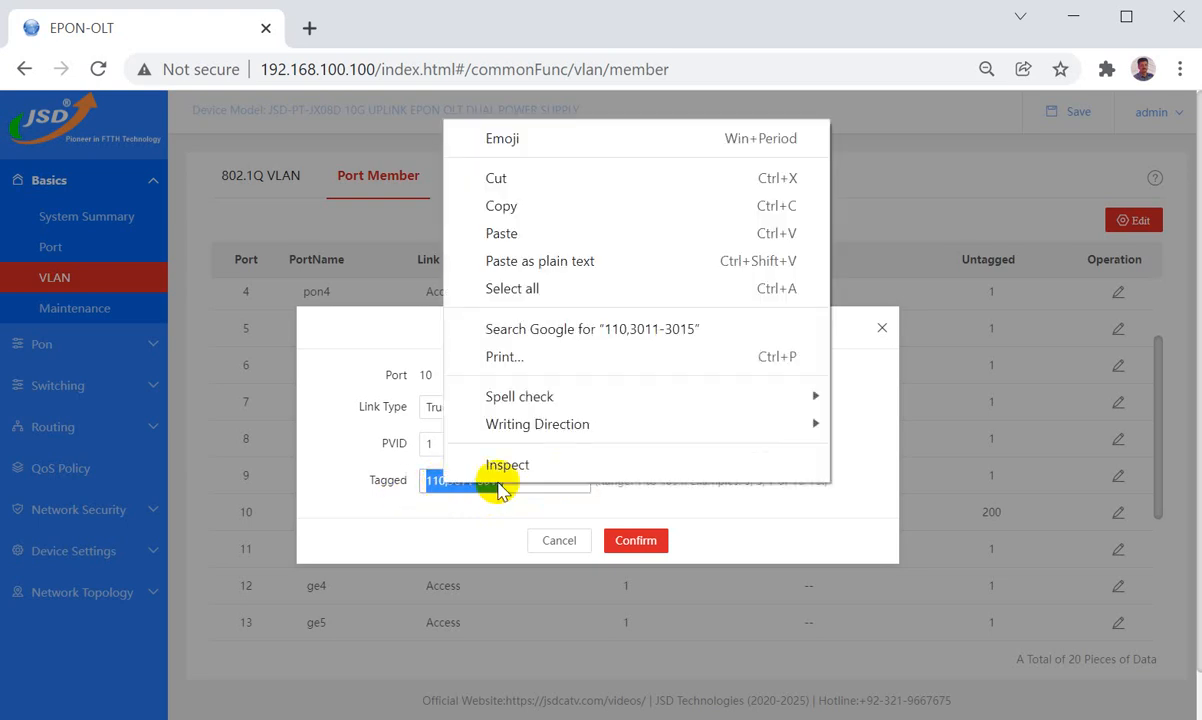
pyautogui.click(512, 201)
pyautogui.click(487, 333)
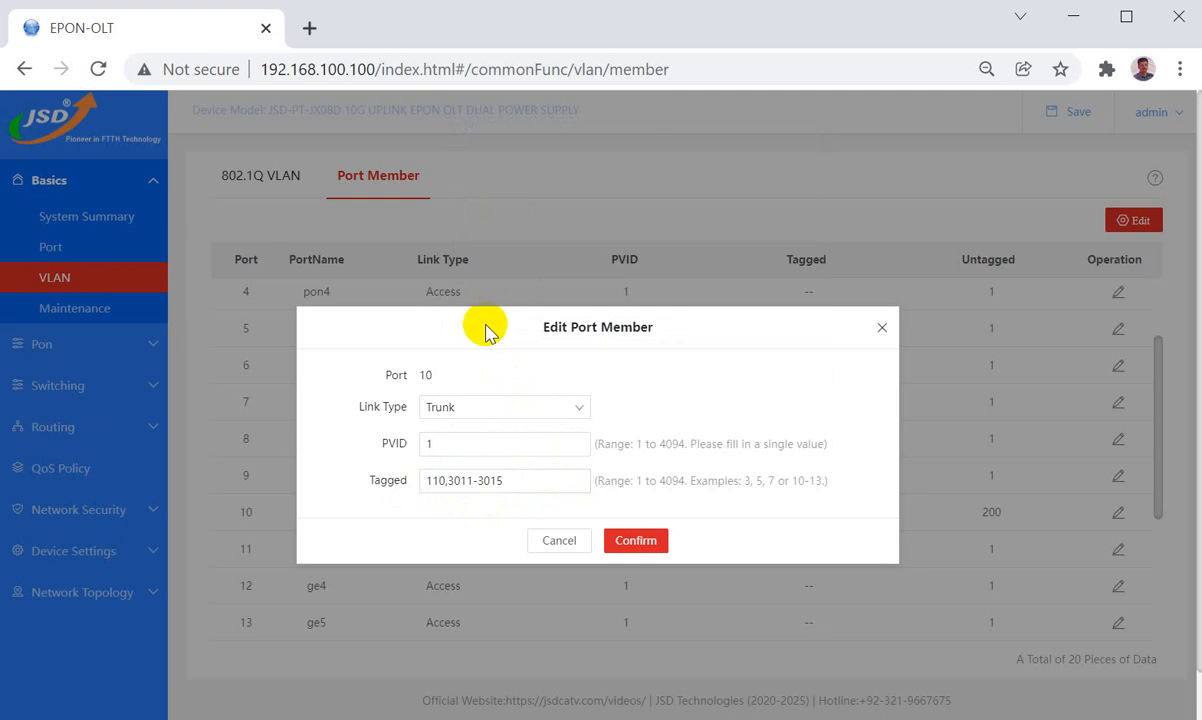
pyautogui.click(529, 484)
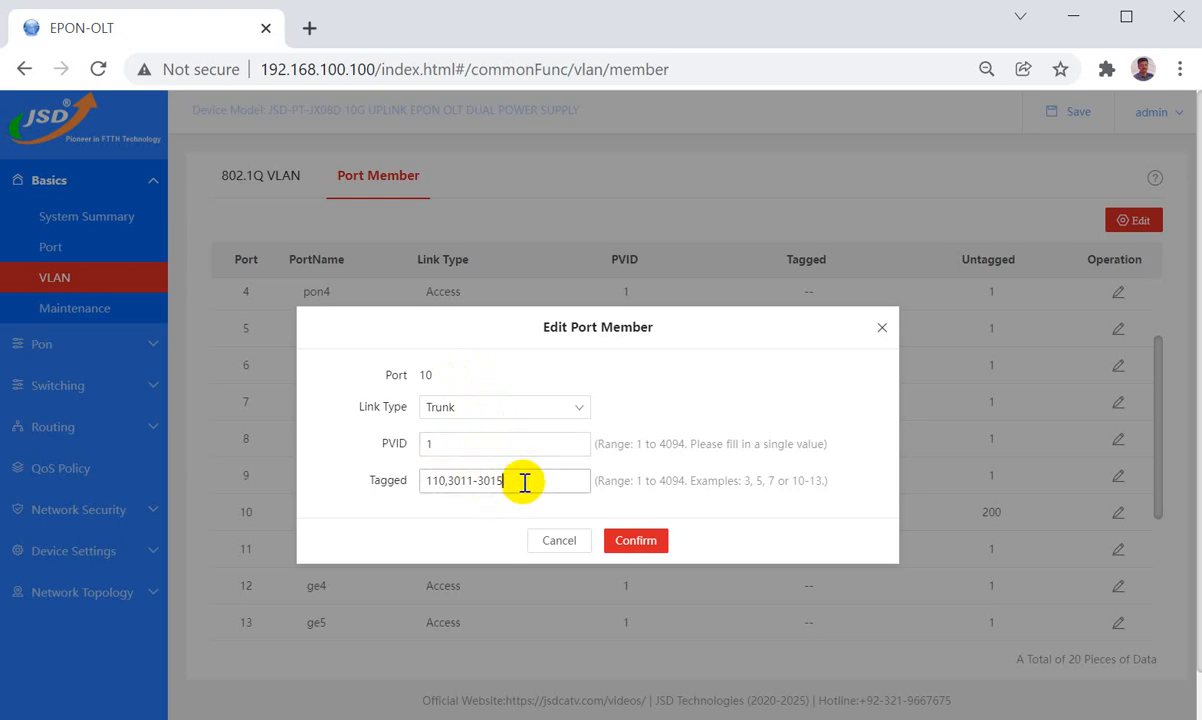
pyautogui.moveTo(550, 480); pyautogui.dragTo(416, 480)
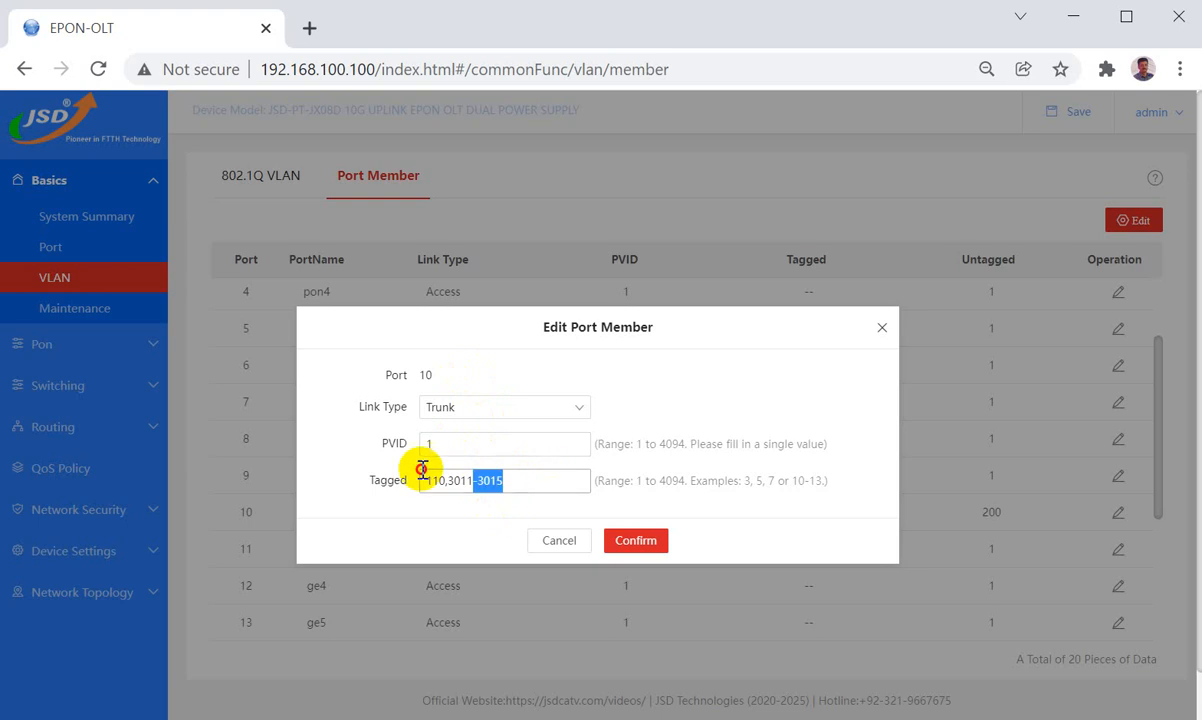
pyautogui.click(636, 540)
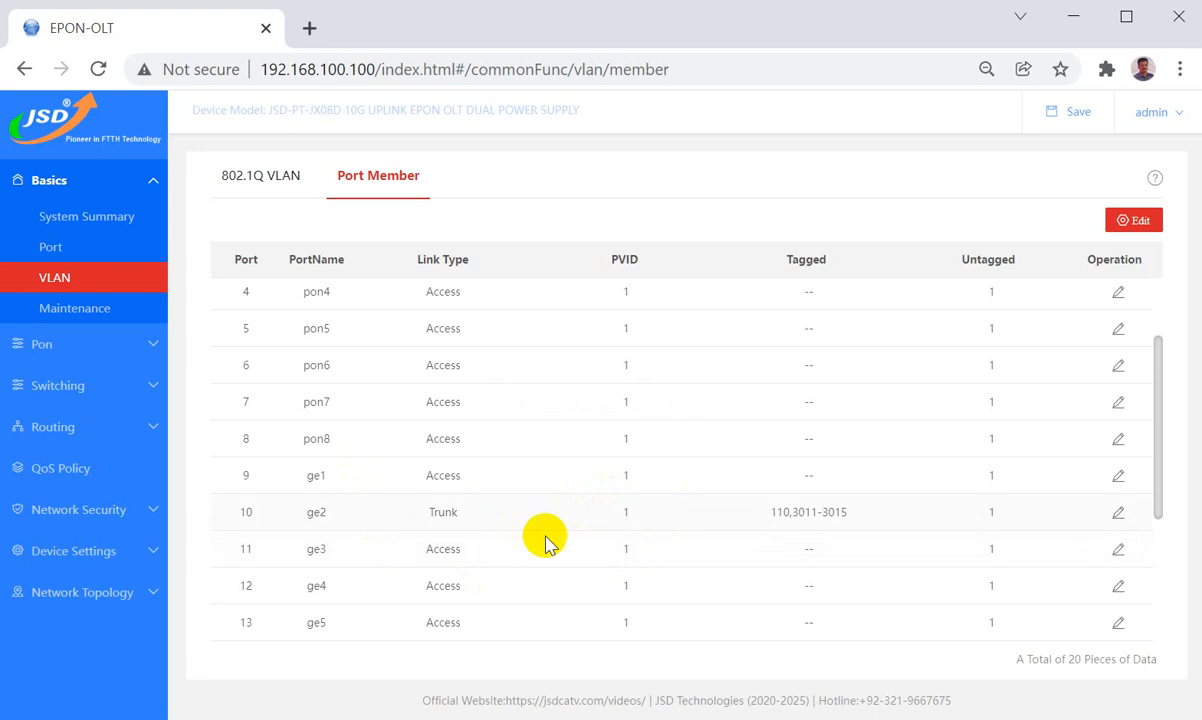
# - Edit port pon1 (port 1) in the port member list to Trunk link type with PVID 1
pyautogui.scroll(2, 550, 540)
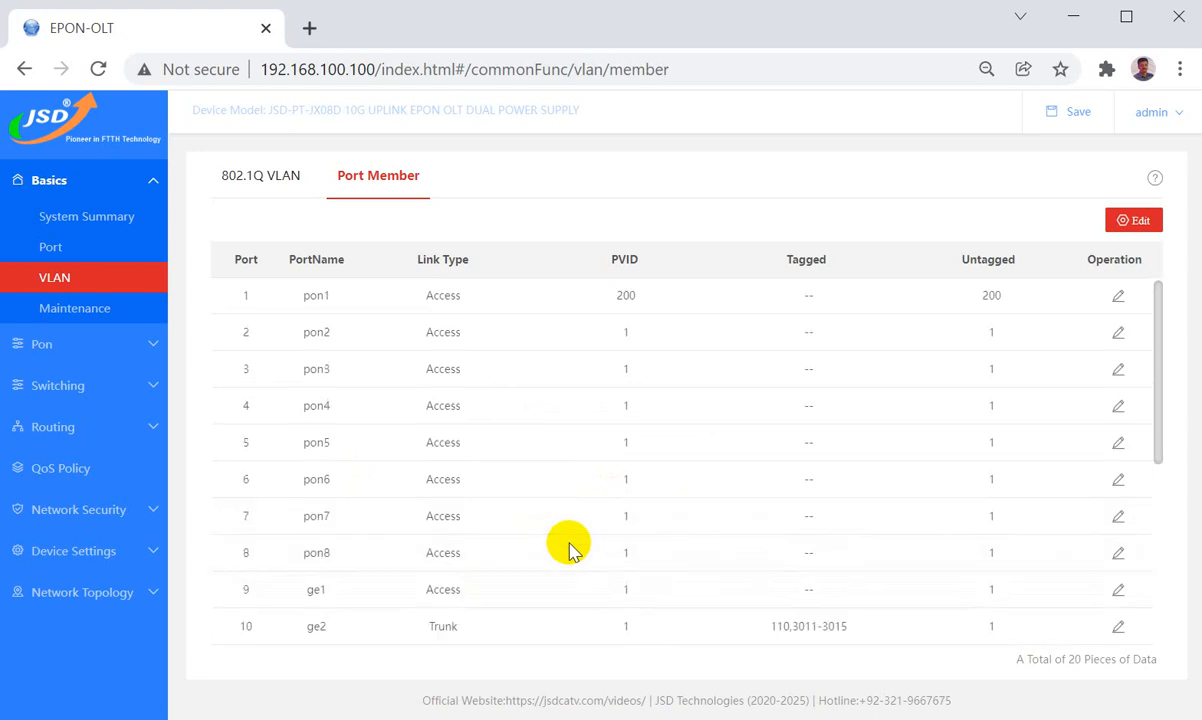
pyautogui.doubleClick(305, 296)
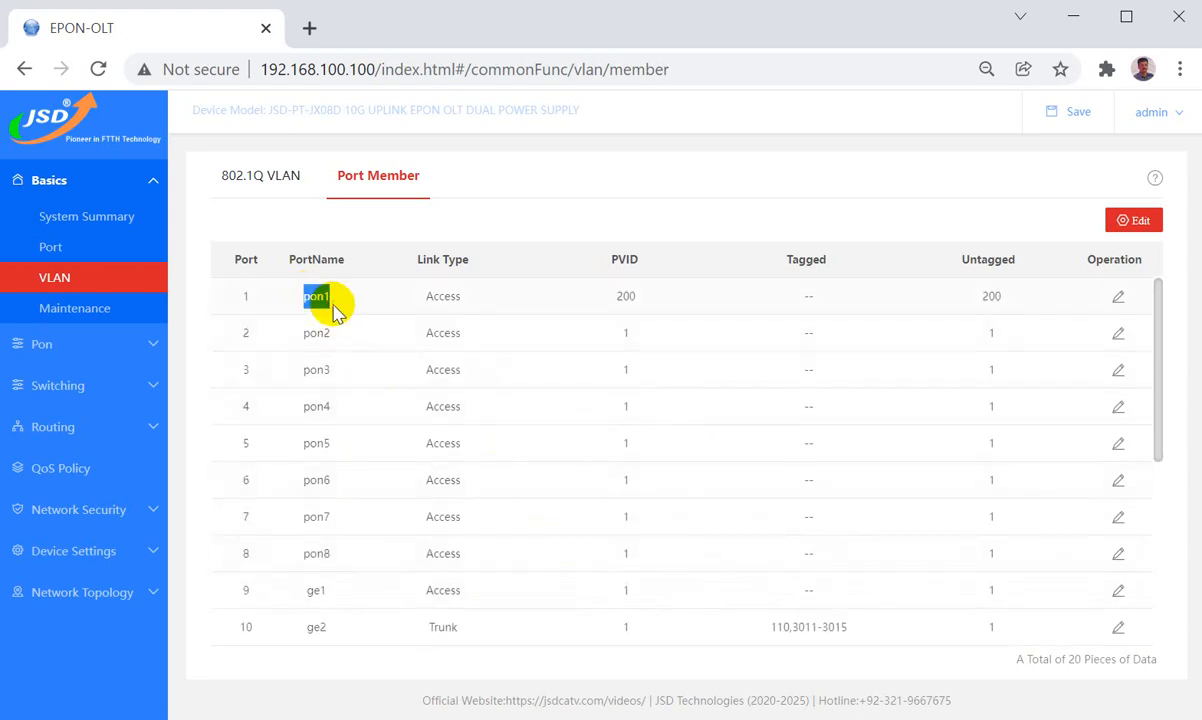
pyautogui.click(1118, 296)
pyautogui.click(496, 425)
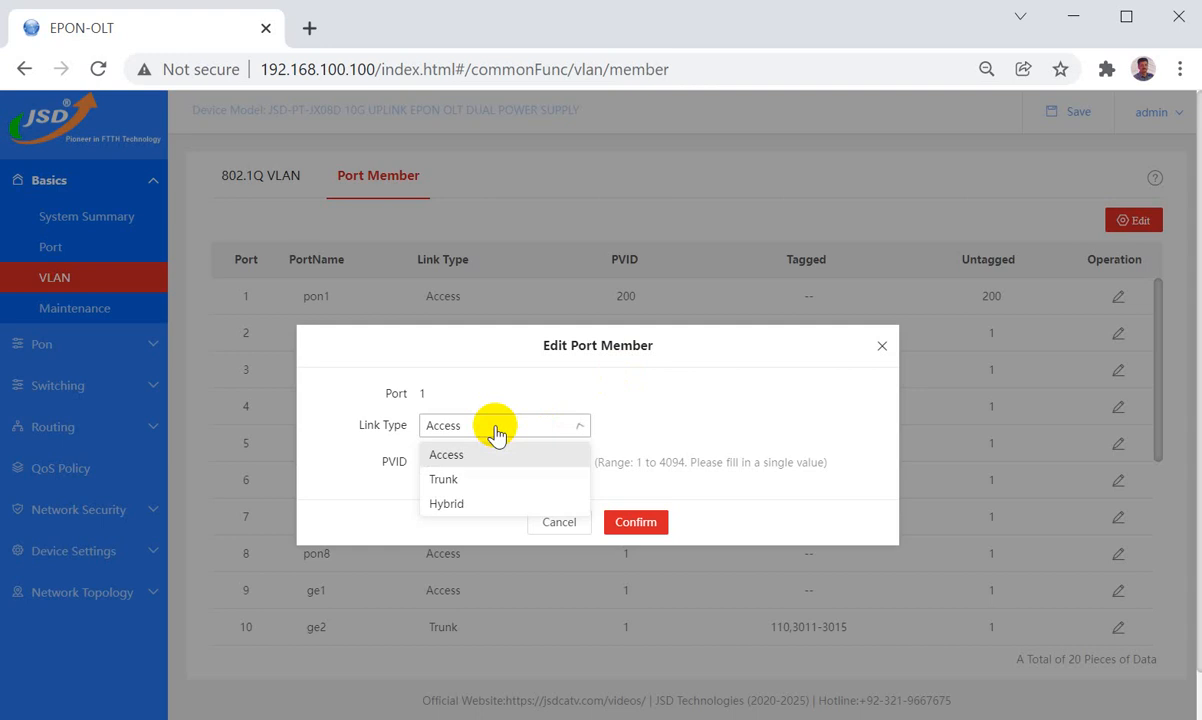
pyautogui.click(445, 482)
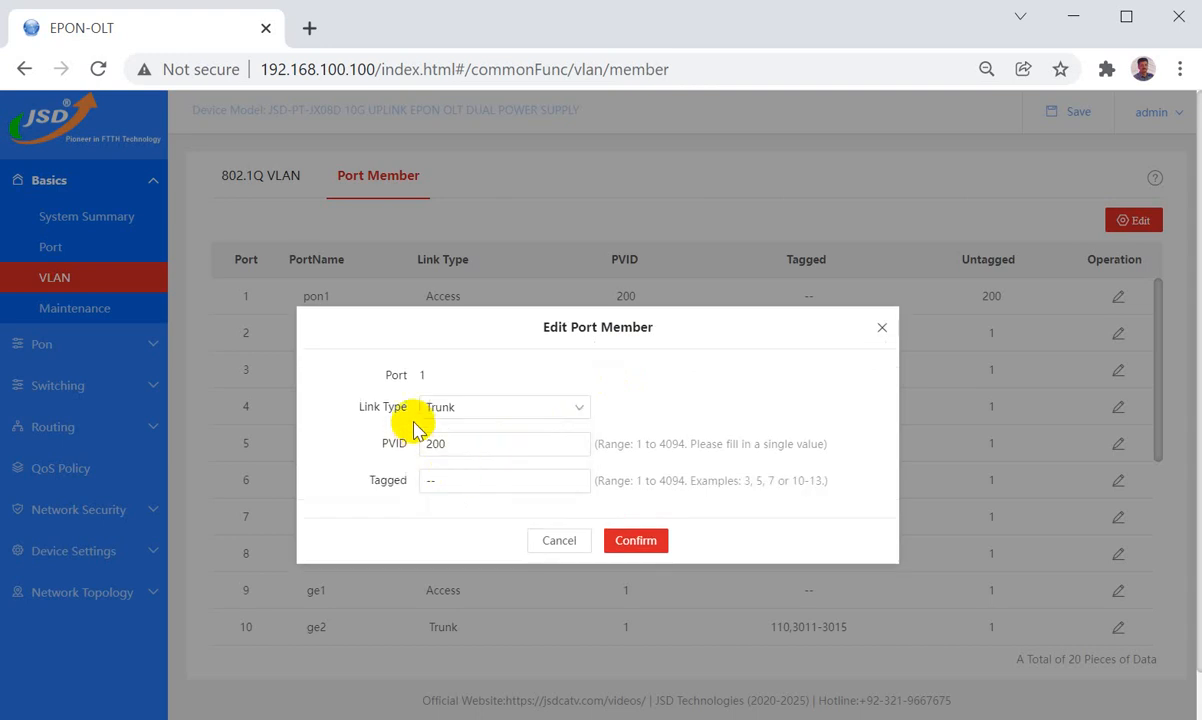
pyautogui.moveTo(473, 446); pyautogui.dragTo(404, 442)
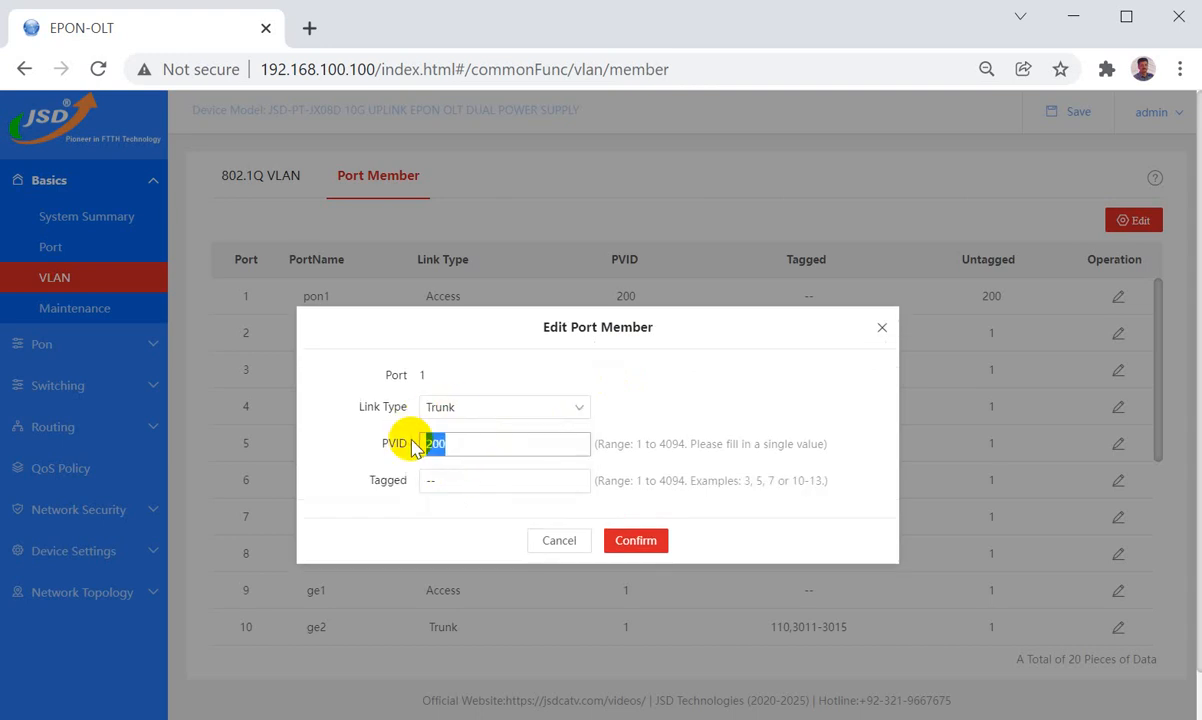
pyautogui.press('BackSpace')
pyautogui.write('1')
# - Paste 110,3011-3015 as pon1's tagged VLANs, confirm the settings, and return to the 802.1Q VLAN list
pyautogui.moveTo(455, 484); pyautogui.dragTo(429, 486)
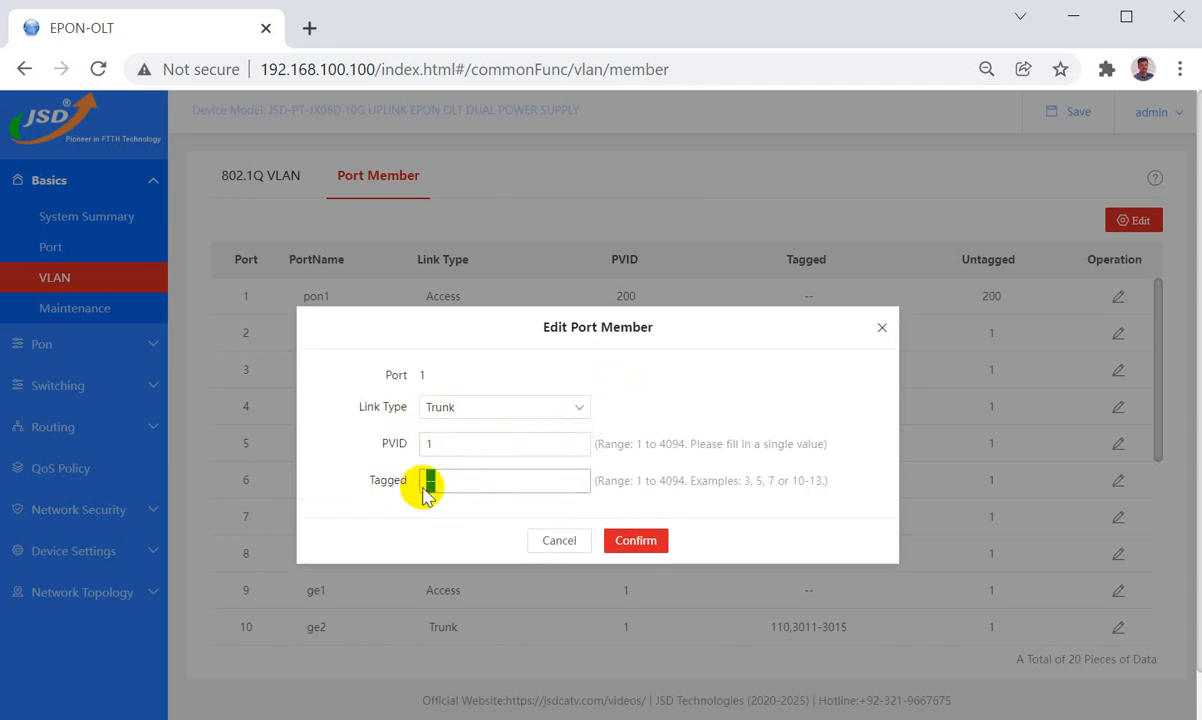
pyautogui.rightClick(456, 478)
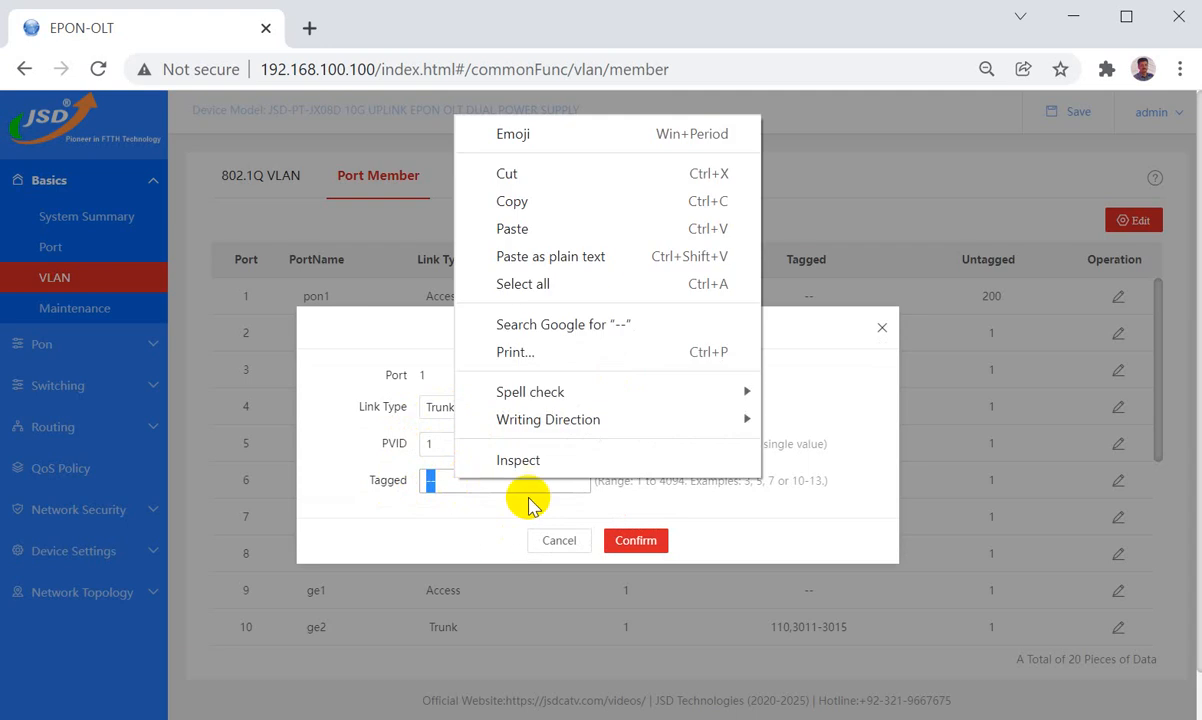
pyautogui.click(511, 236)
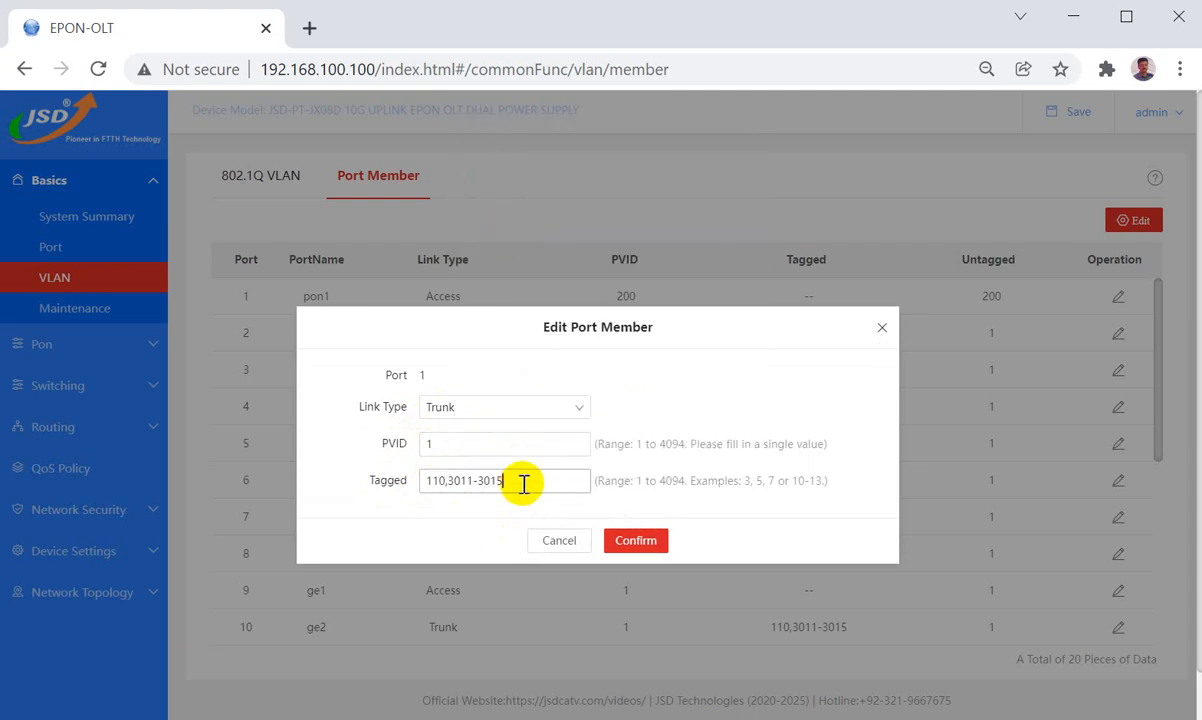
pyautogui.click(637, 536)
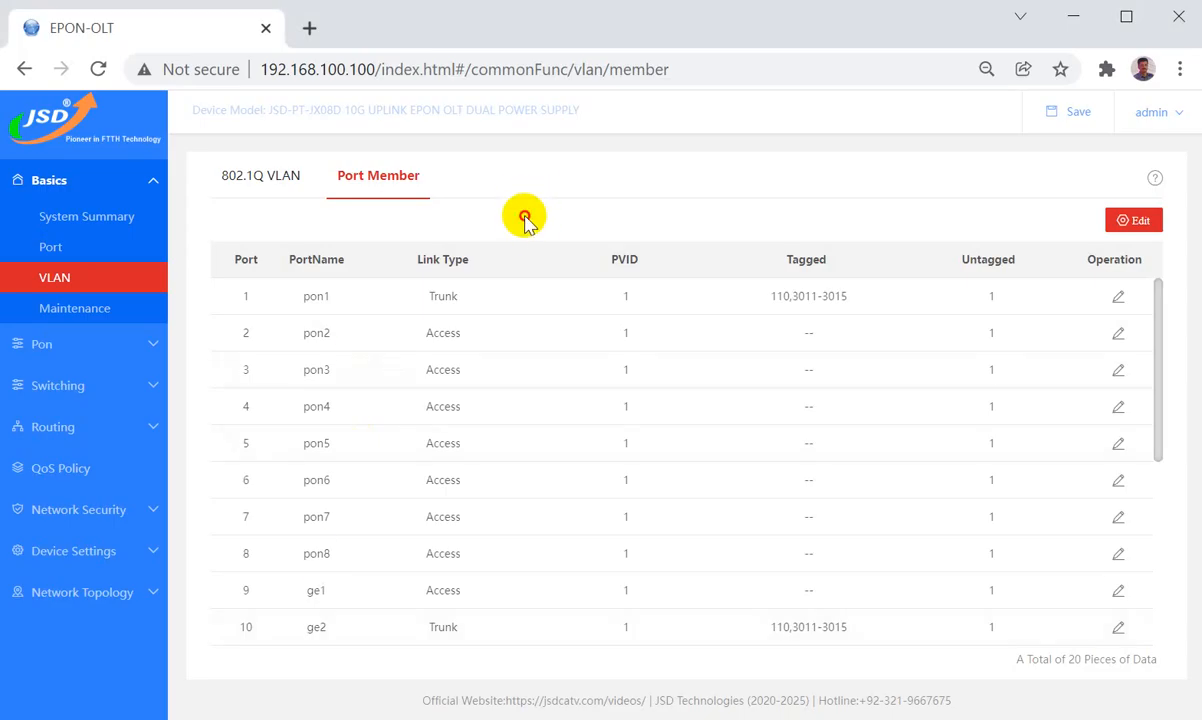
pyautogui.click(45, 287)
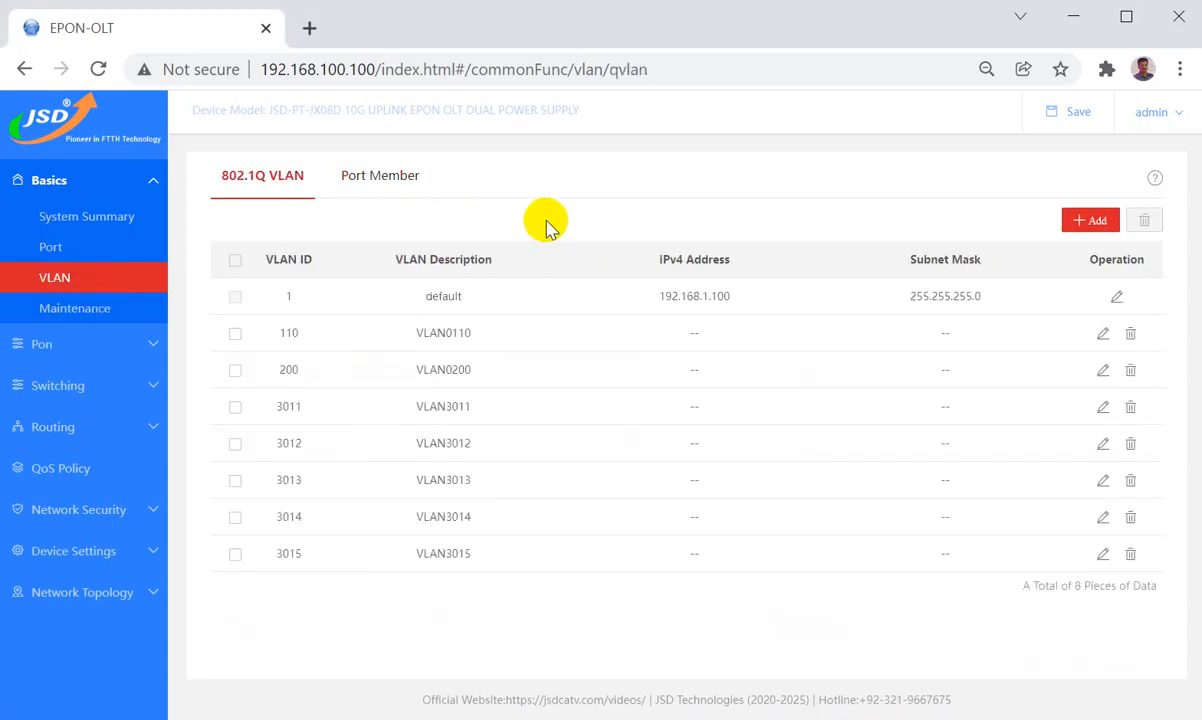